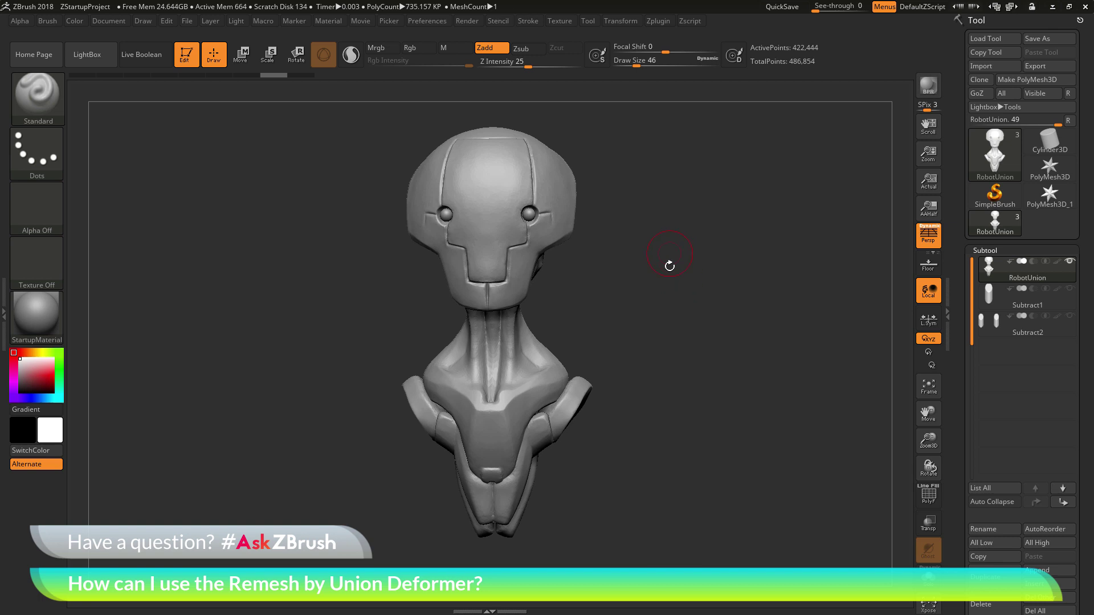
Step: Examine the robot bust's surface and its polyframe wireframe from several angles, hiding the wireframe when done
mouse_move(683, 308)
left_mouse_down()
mouse_move(654, 312)
mouse_move(709, 306)
mouse_move(648, 309)
mouse_move(691, 313)
left_mouse_up()
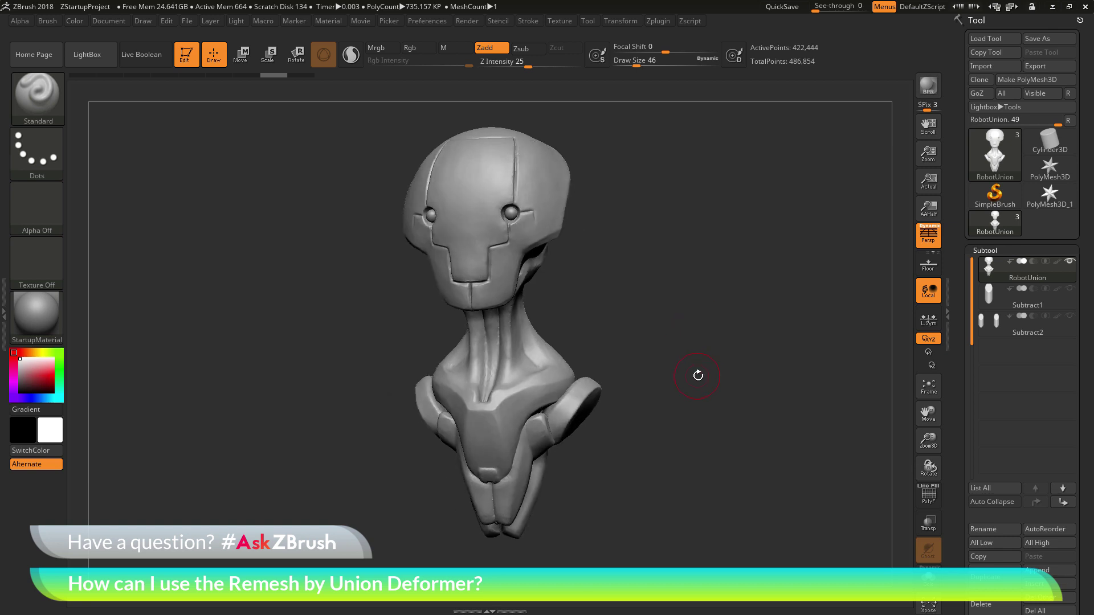
left_click(920, 496)
mouse_move(656, 250)
left_mouse_down()
mouse_move(686, 335)
mouse_move(700, 336)
left_mouse_up()
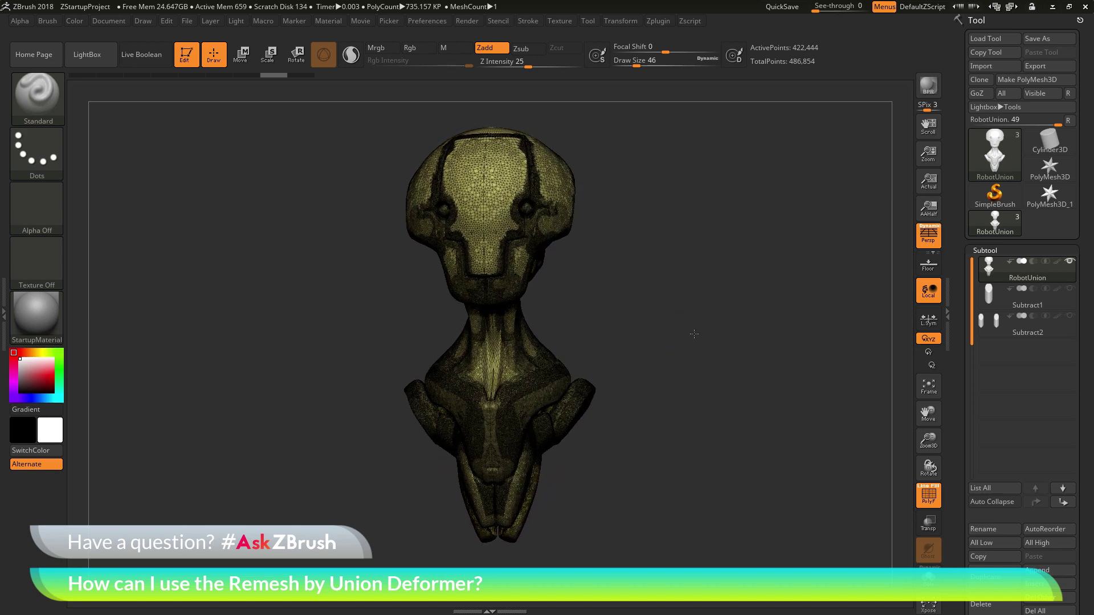
left_click_drag(685, 334, 739, 358)
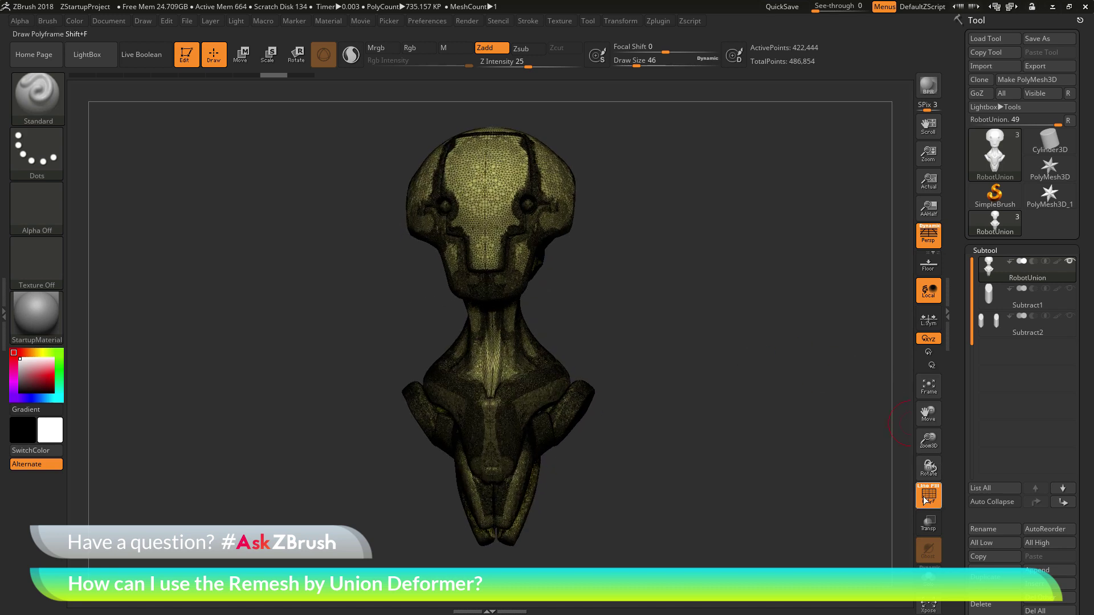
left_click(927, 498)
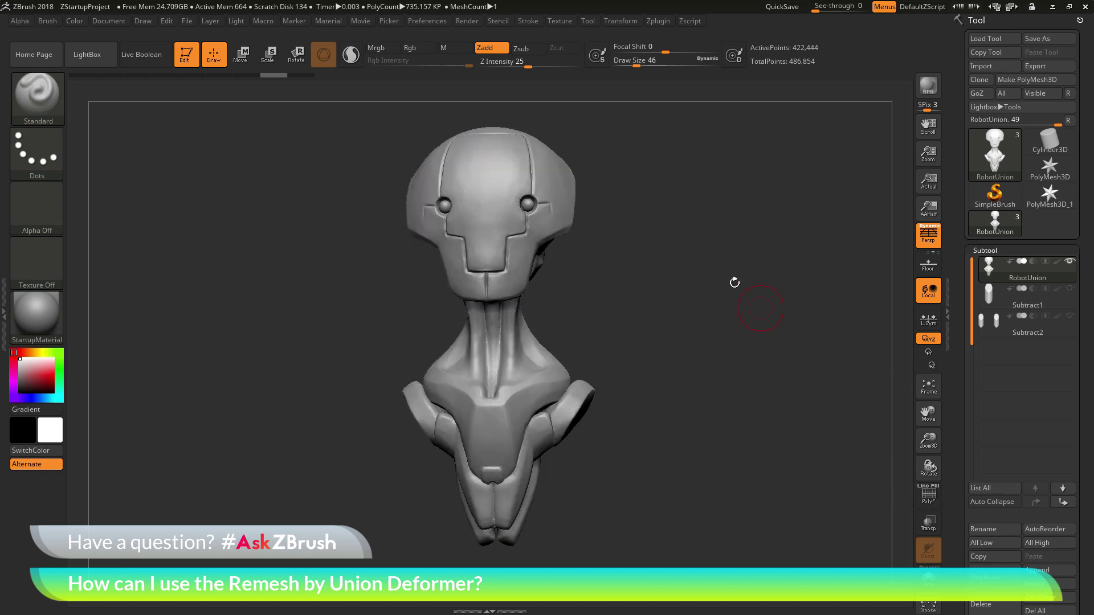
Step: Check the deformer options of the transform gizmo on the robot bust, and return to Draw mode
left_click(241, 56)
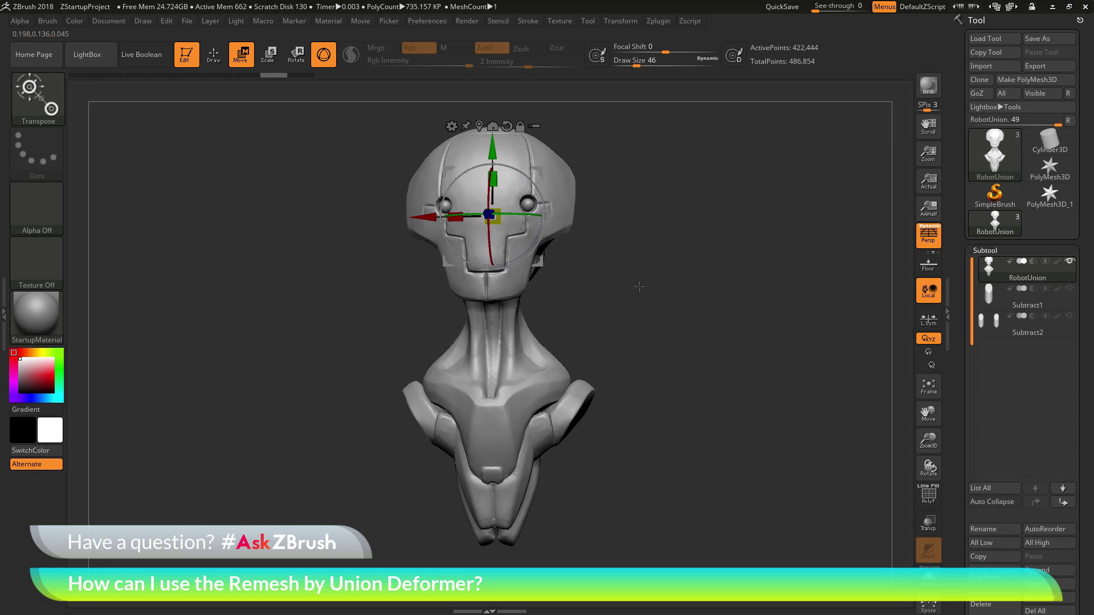
left_click_drag(640, 287, 648, 290)
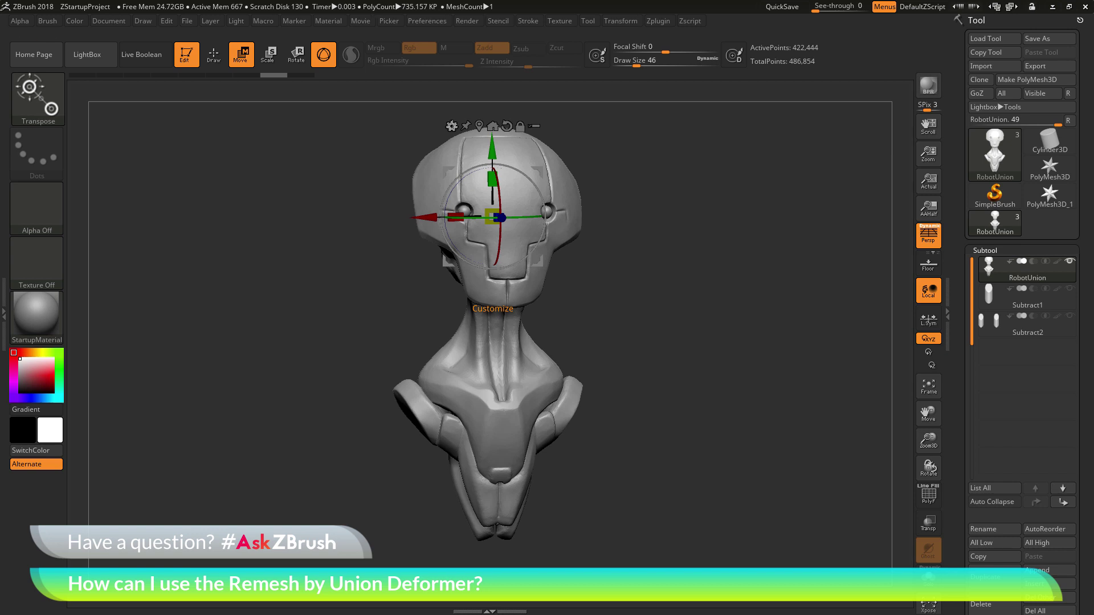
left_click(452, 126)
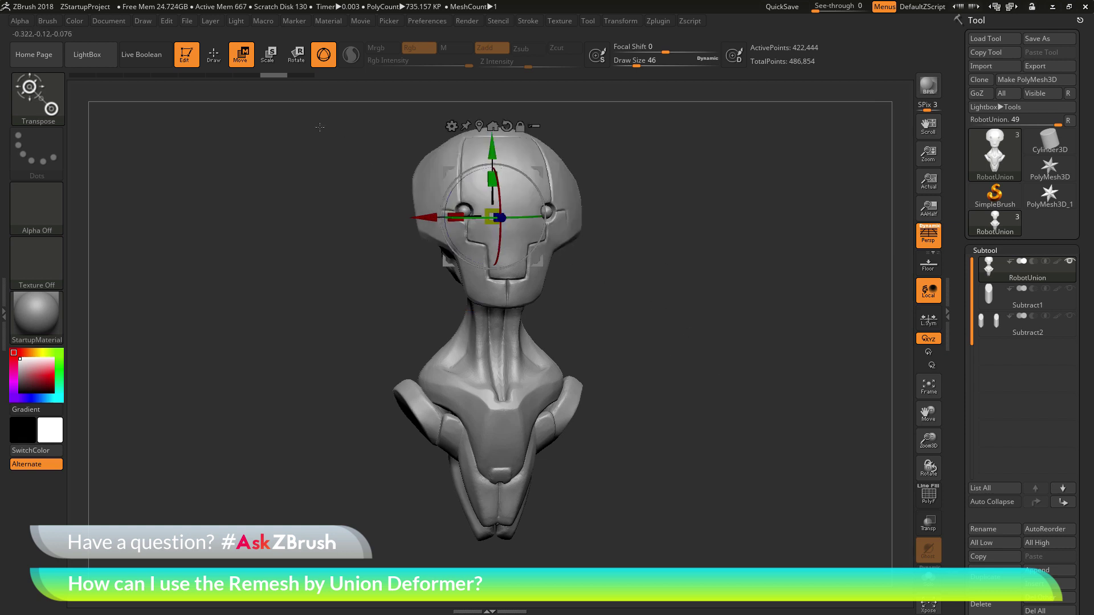
left_click(213, 55)
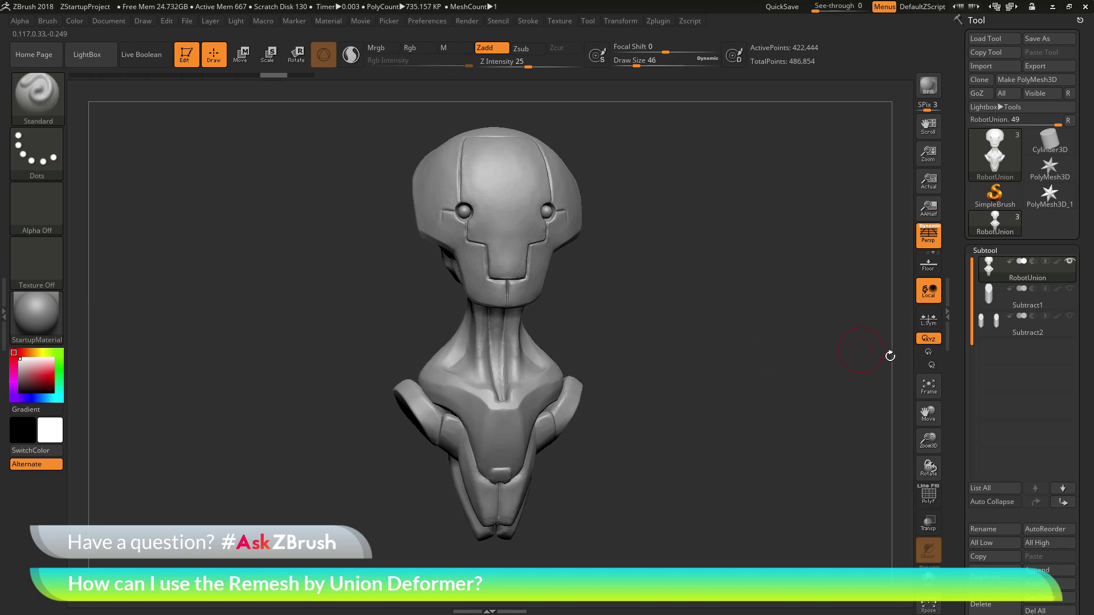
Step: Display the polyframe and assign a separate polygroup to each disconnected piece of RobotUnion with Auto Groups
left_click(927, 495)
left_click_drag(907, 479, 746, 381)
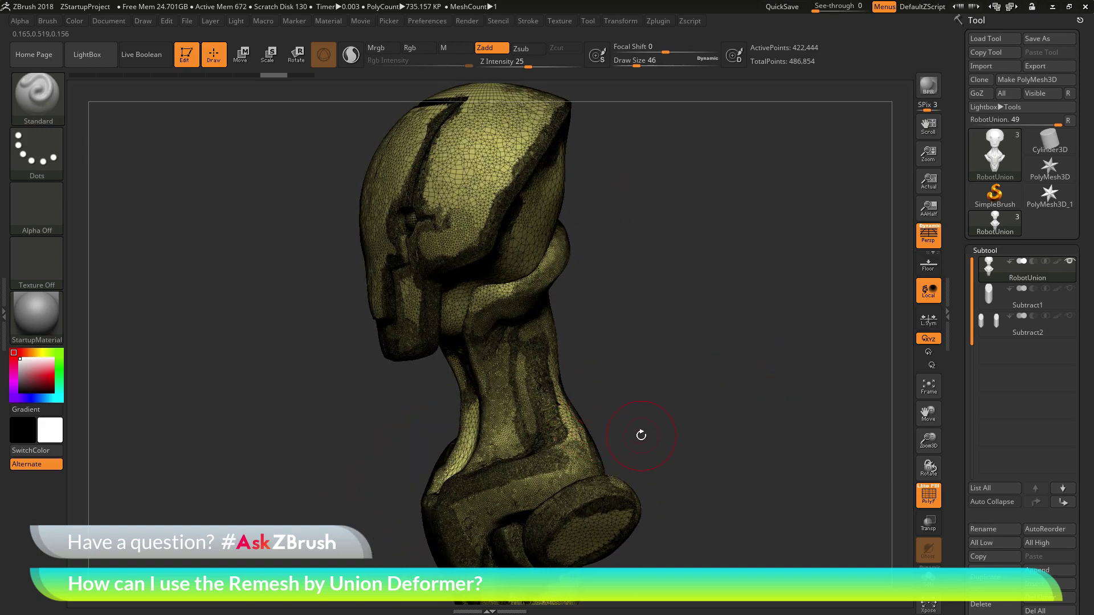
left_click_drag(730, 411, 894, 379)
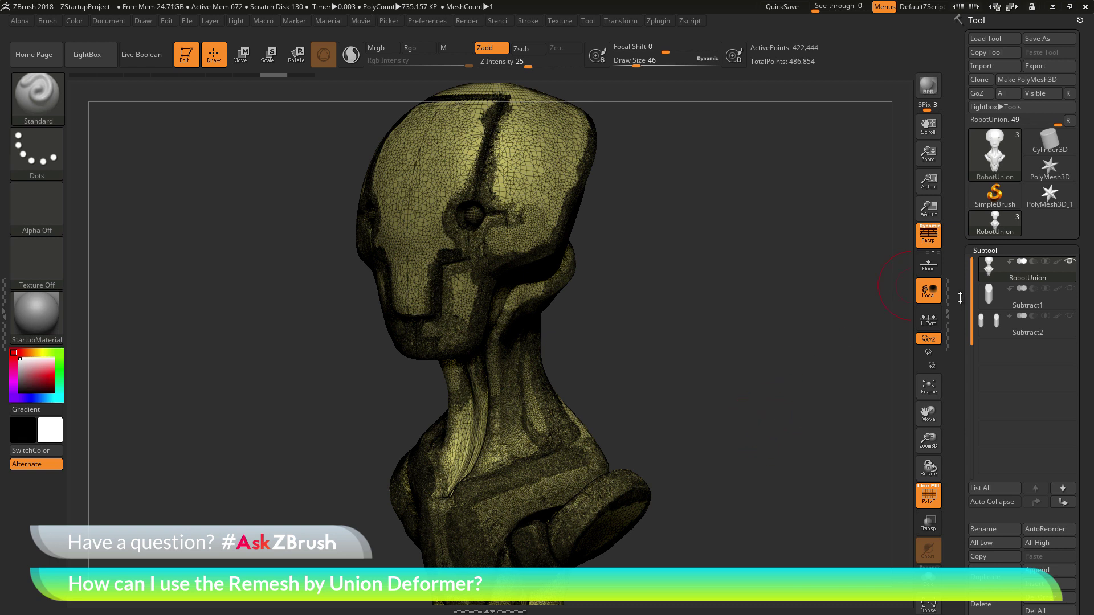
left_click_drag(961, 333, 1005, 229)
left_click(1002, 330)
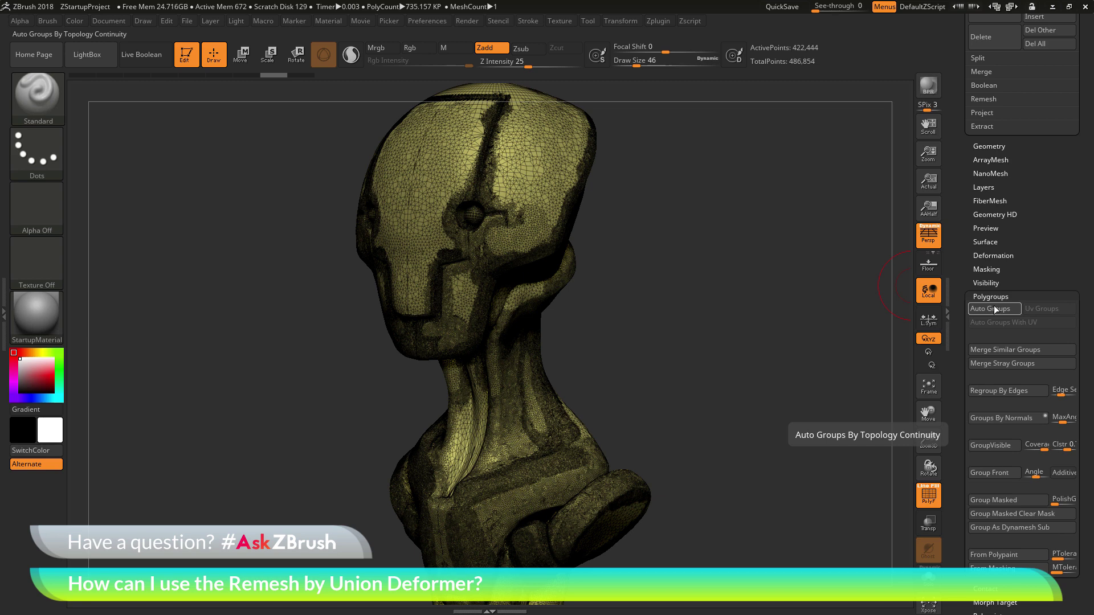
left_click(991, 310)
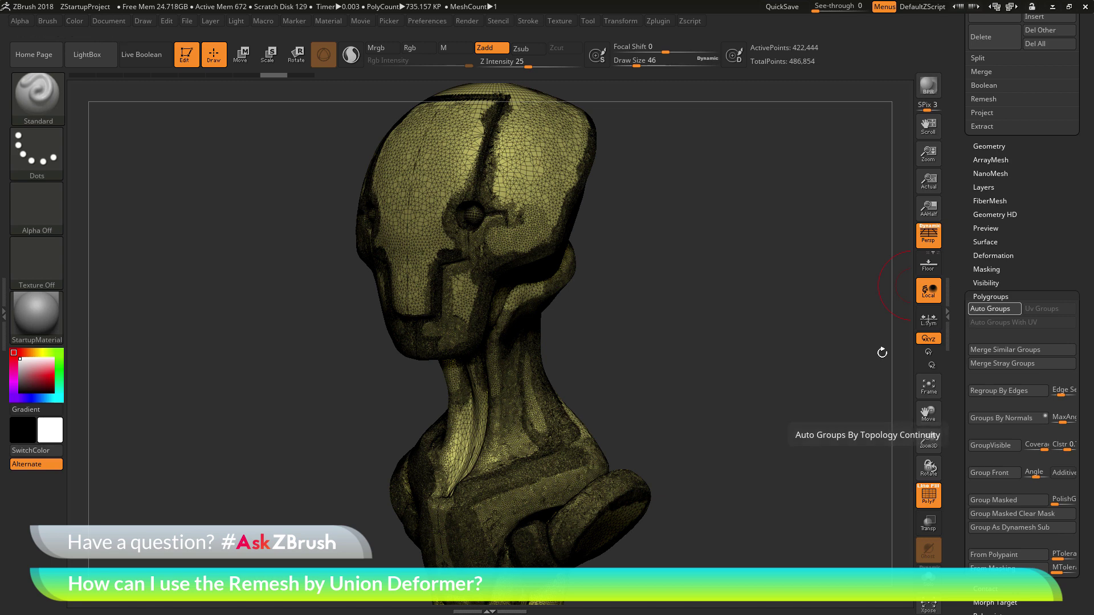
left_click_drag(782, 402, 810, 395)
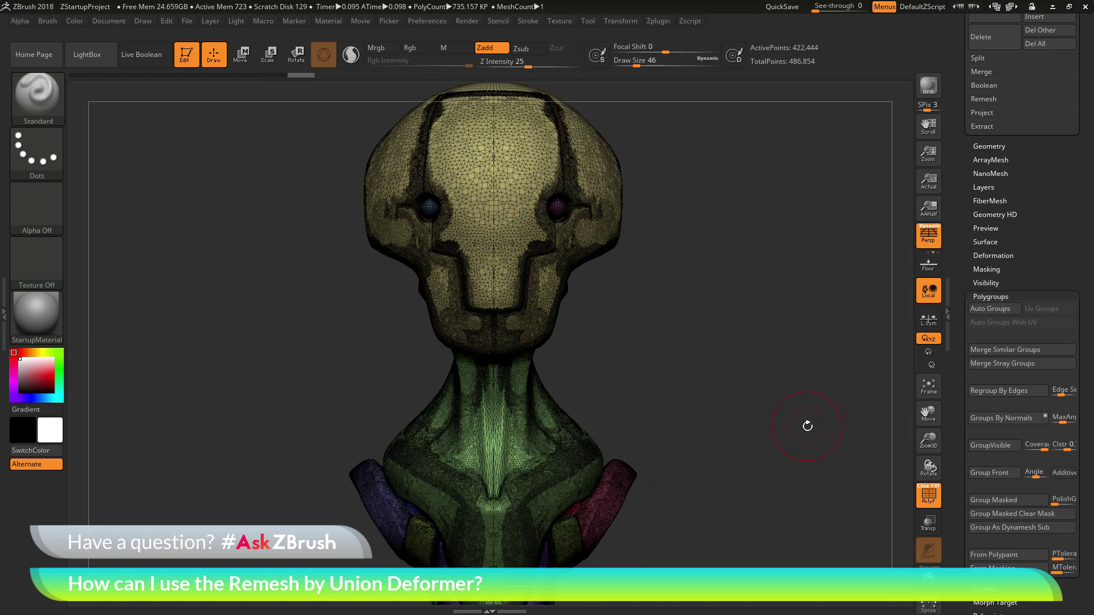
Step: Hide the polyframe lines but keep the polygroup fill, and inspect the coloured pieces from both sides of the bust
left_click(925, 491)
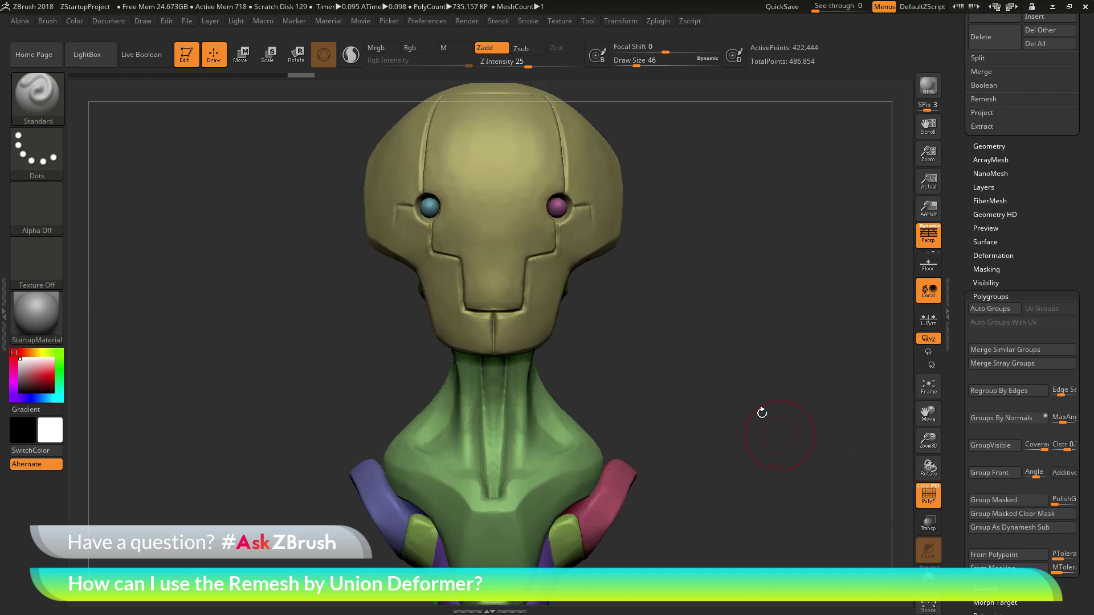
left_click_drag(735, 394, 554, 438, "alt")
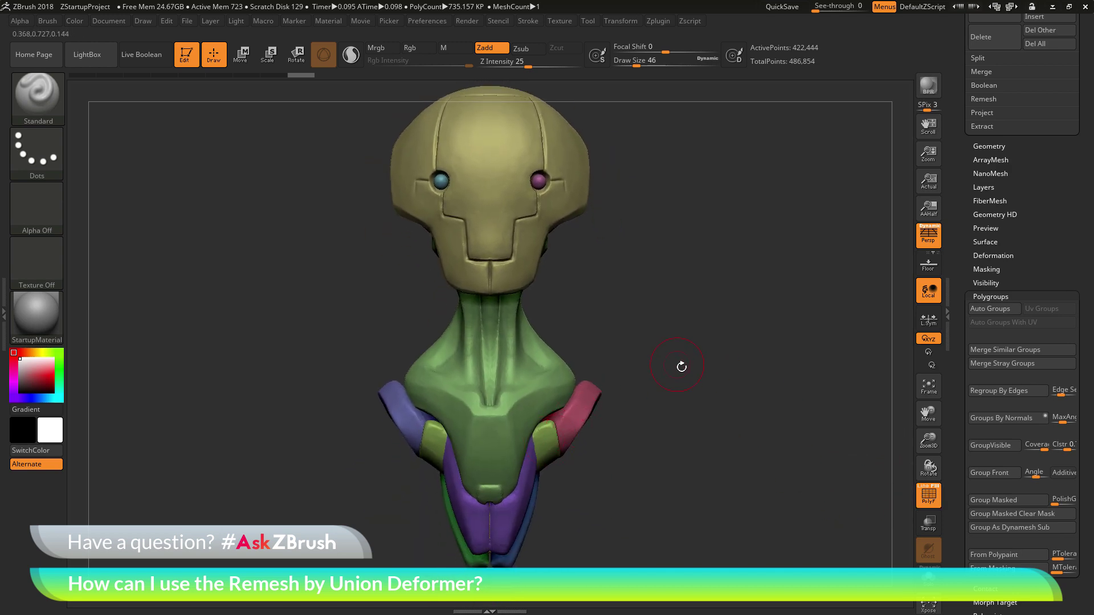
left_click_drag(682, 367, 504, 480)
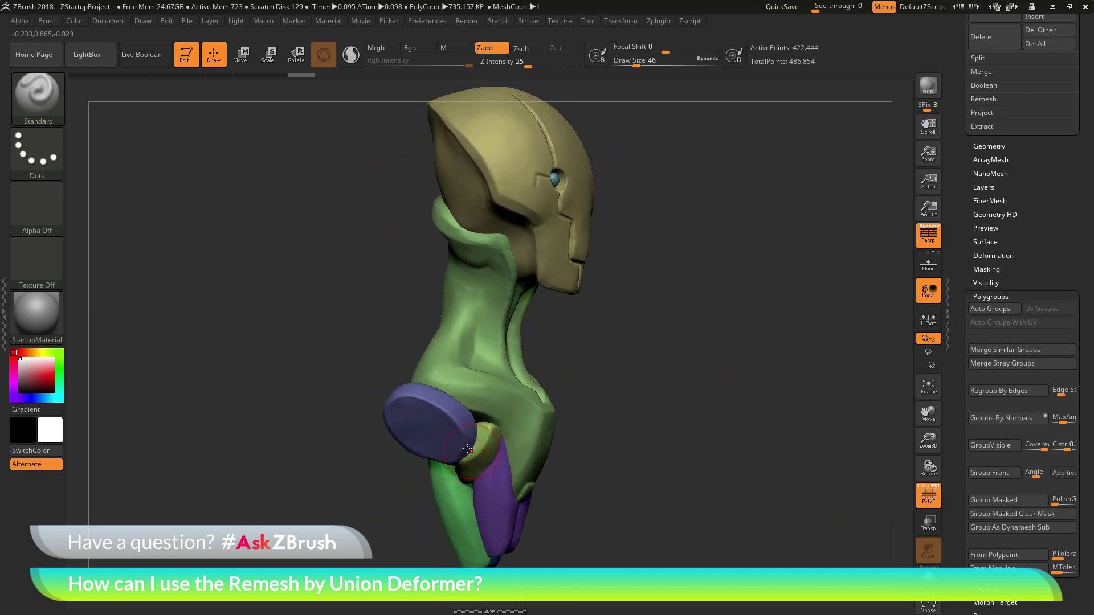
left_click_drag(741, 350, 536, 333)
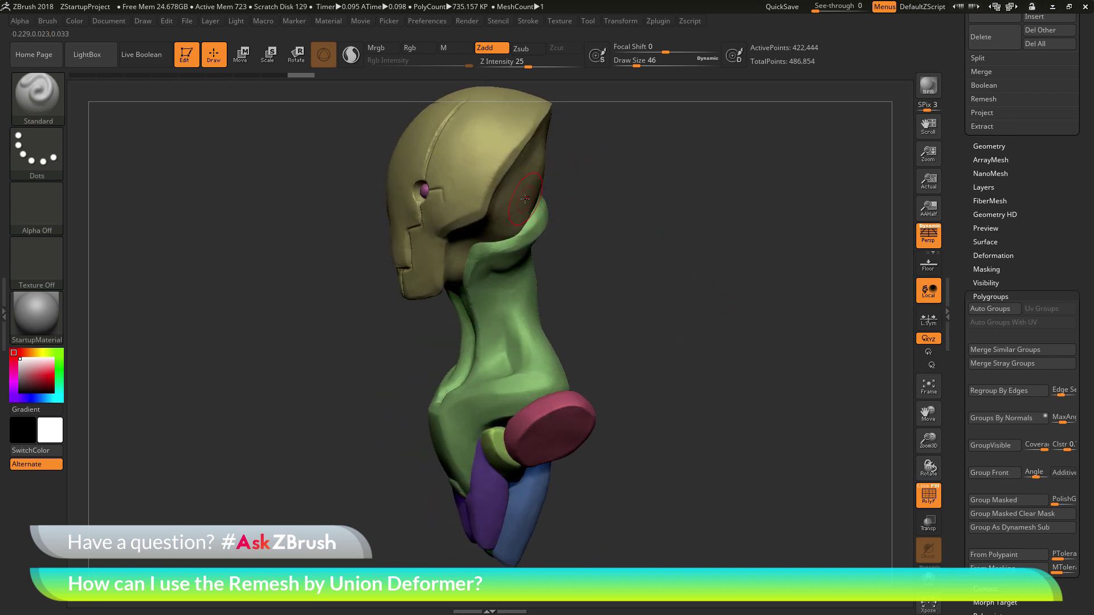
Step: Isolate the head, shoulder disc and torso polygroups one at a time, showing the whole bust again after each
key("ctrl+shift")
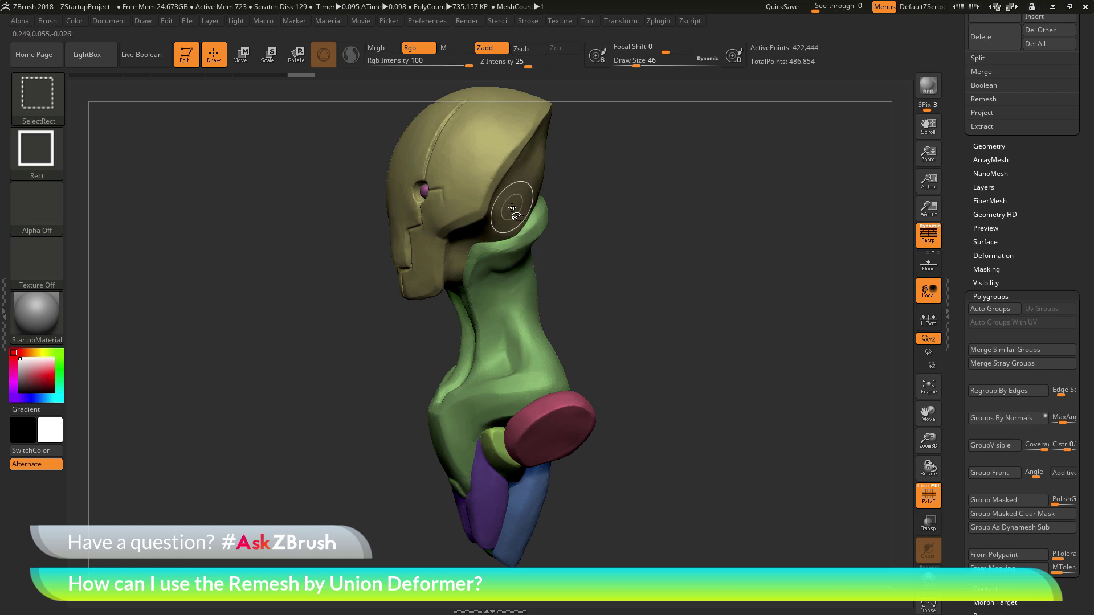
left_click(513, 208, "ctrl+shift")
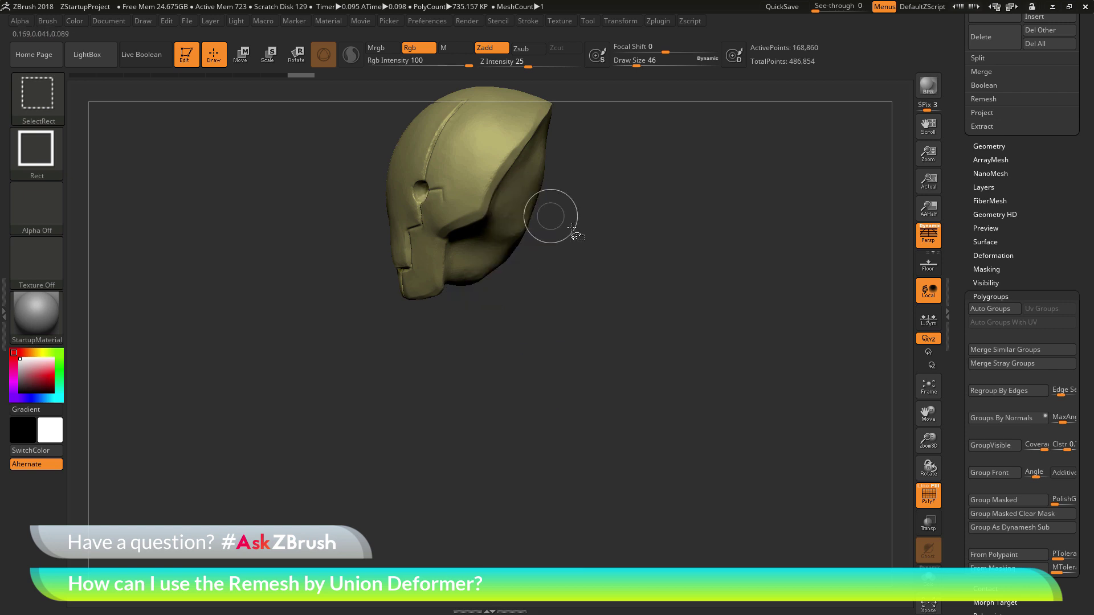
mouse_move(632, 234)
left_mouse_down()
mouse_move(661, 241)
mouse_move(608, 215)
mouse_move(615, 181)
mouse_move(647, 227)
left_mouse_up()
left_click(599, 299, "ctrl+shift")
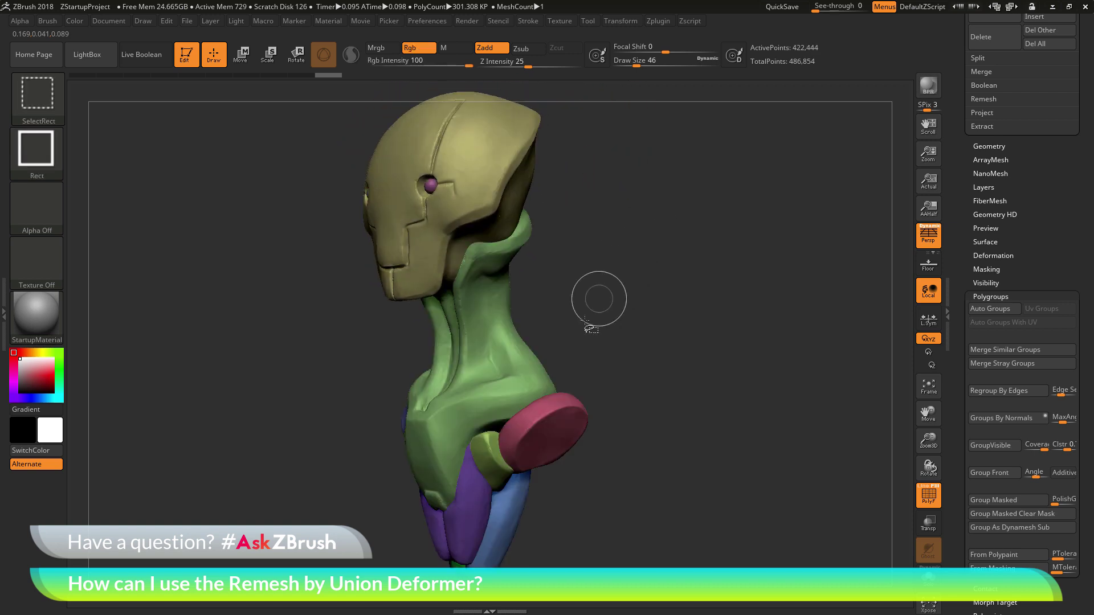
left_click(544, 425, "ctrl+shift")
mouse_move(659, 317)
left_mouse_down()
mouse_move(691, 384)
mouse_move(673, 342)
mouse_move(684, 296)
mouse_move(720, 289)
left_mouse_up()
left_click(664, 345, "ctrl+shift")
left_click(478, 411, "ctrl+shift")
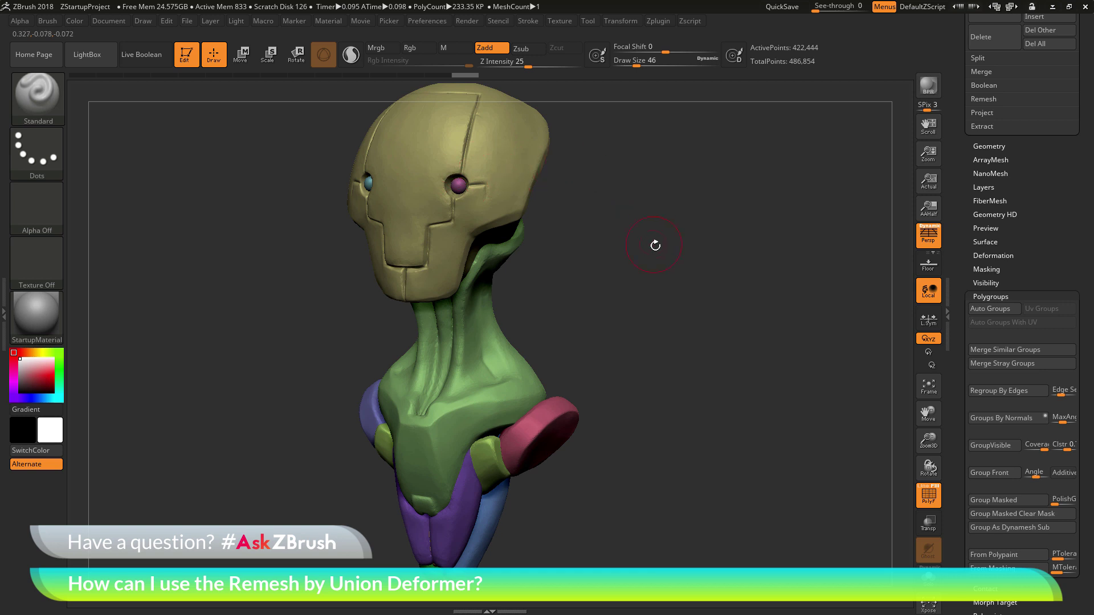
left_click_drag(654, 244, 662, 289)
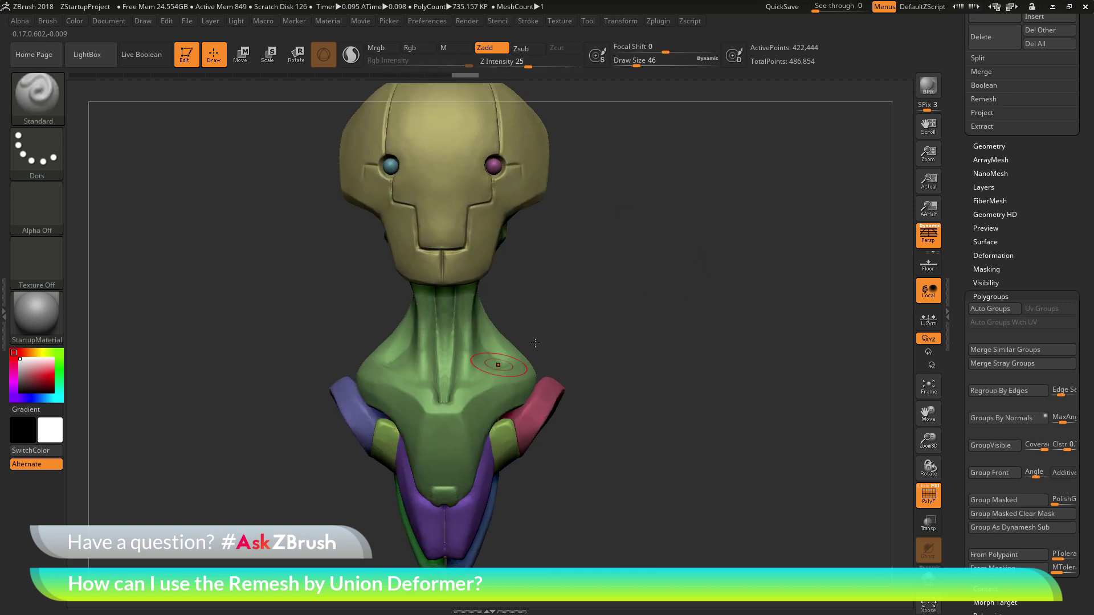
left_click_drag(499, 366, 673, 301)
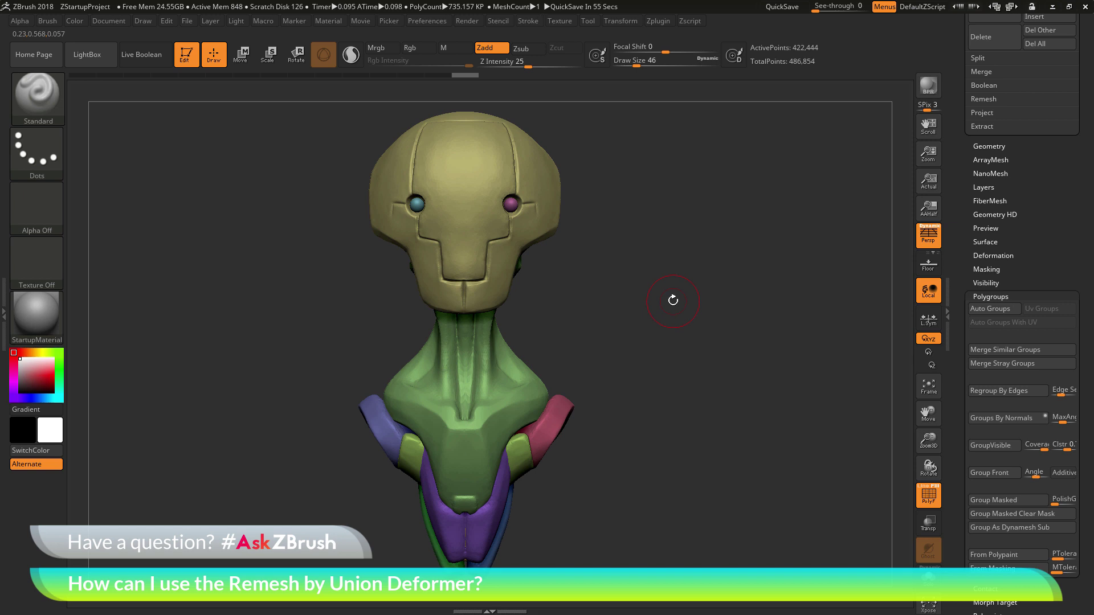
mouse_move(715, 333)
left_mouse_down()
mouse_move(615, 330)
mouse_move(710, 336)
mouse_move(699, 320)
left_mouse_up()
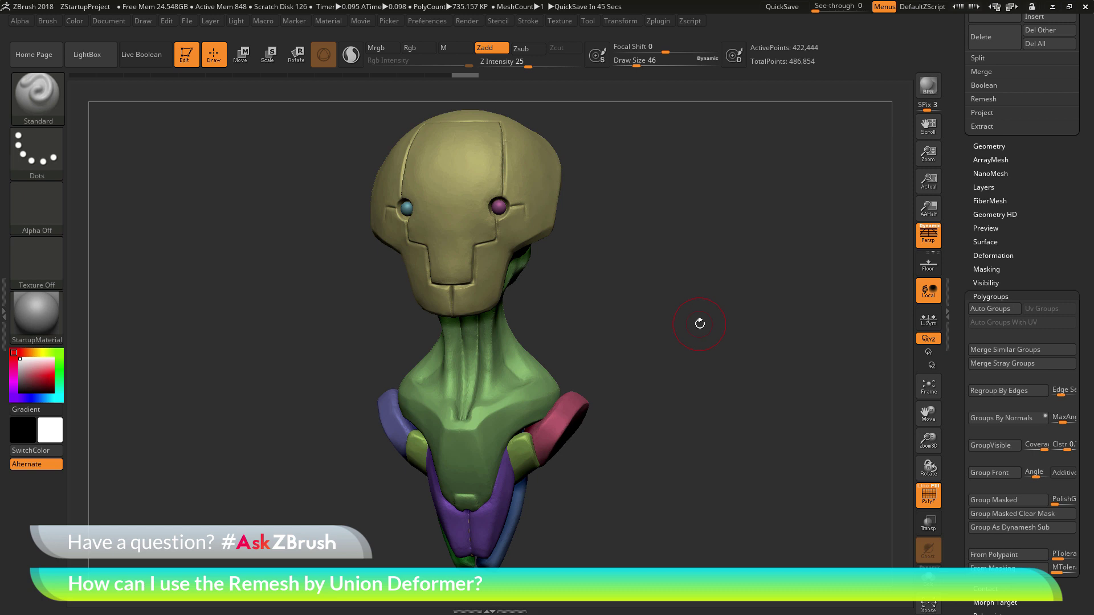
Step: Turn off the polygroup display and view the DynaMesh settings in the Geometry options
left_click(928, 495)
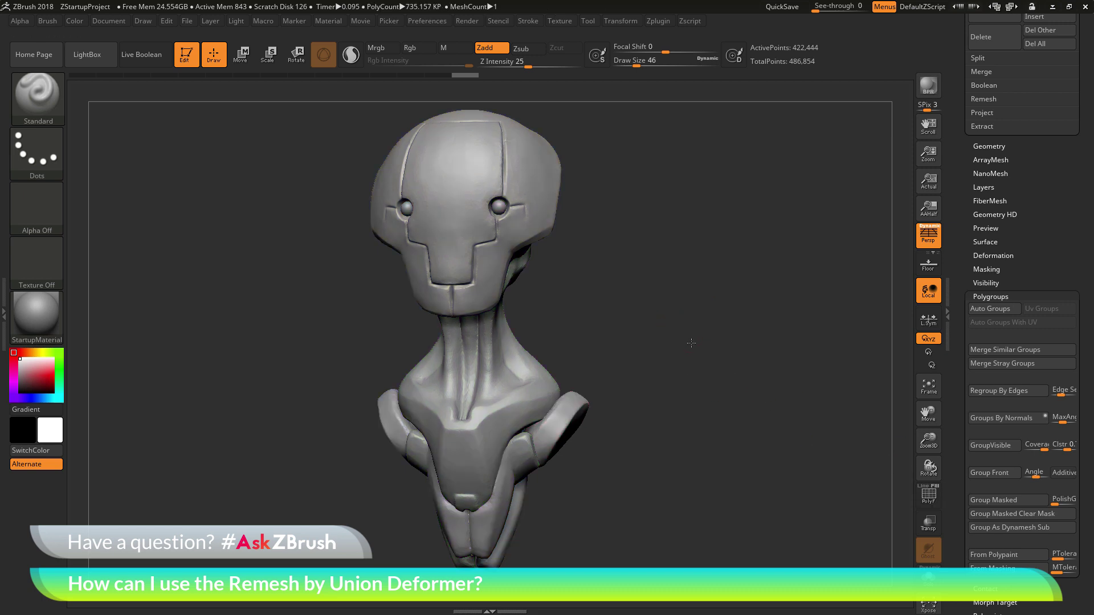
left_click(990, 146)
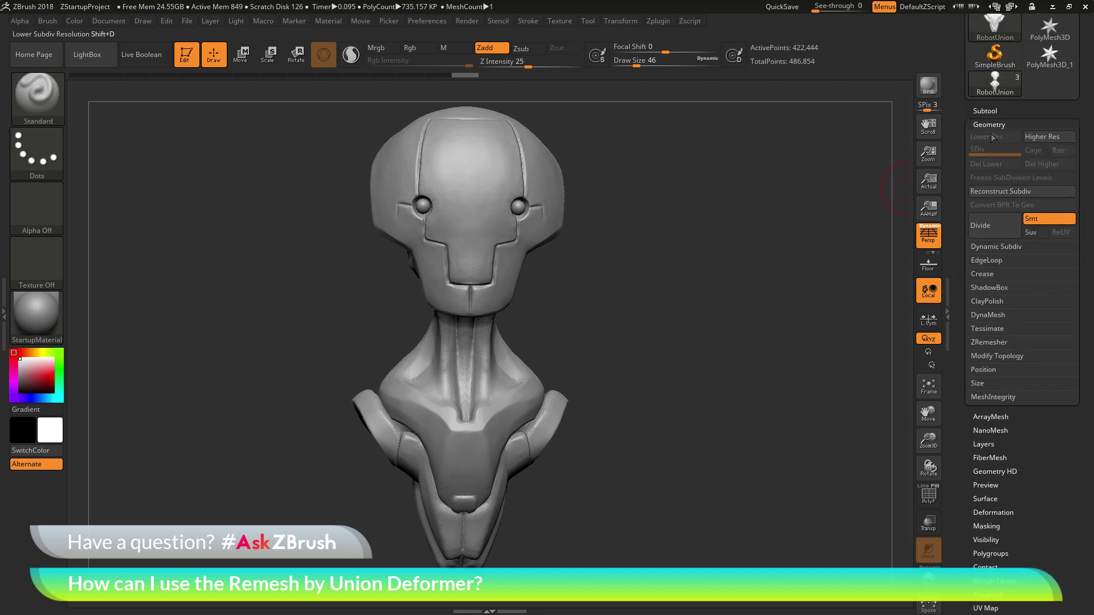
left_click(995, 315)
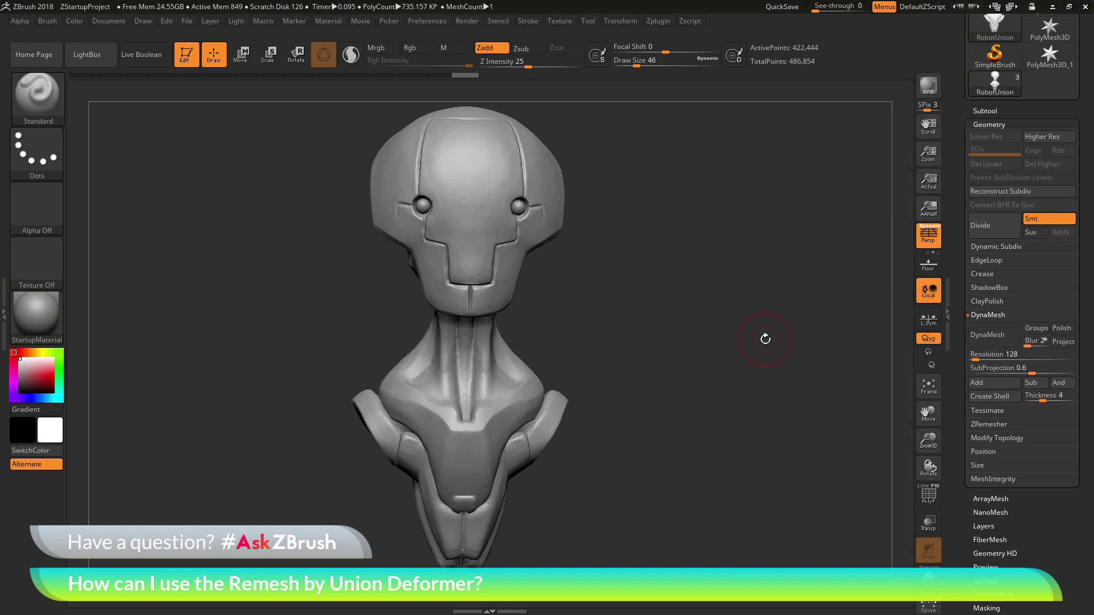
left_click_drag(767, 338, 784, 326)
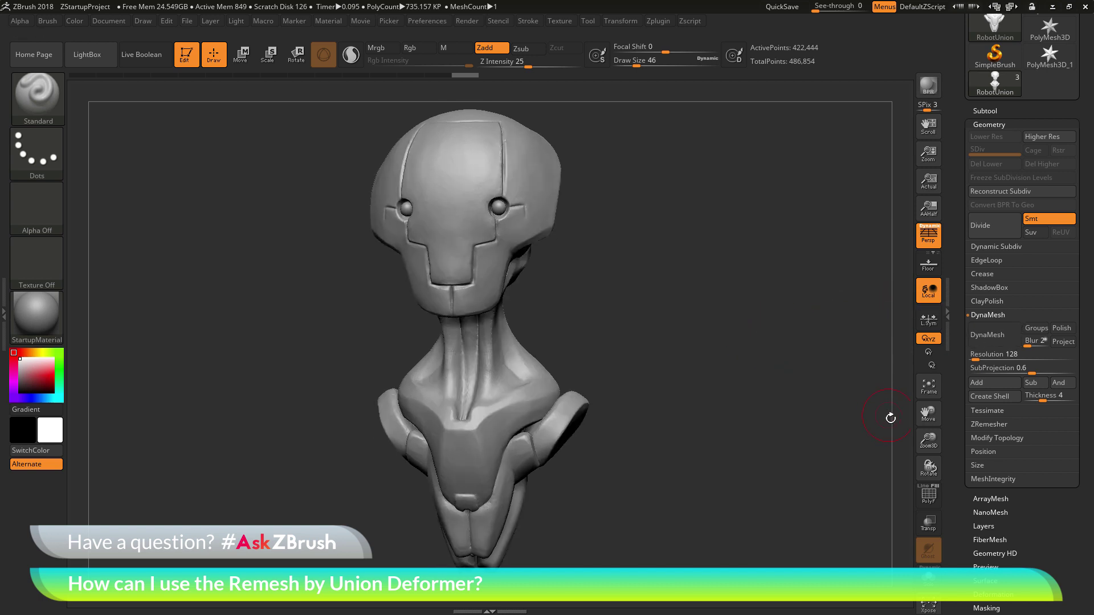
Step: Examine the bust's polyframe and overlapping pieces from the front and side, with line display restored
left_click(927, 505)
left_click_drag(782, 376, 779, 363)
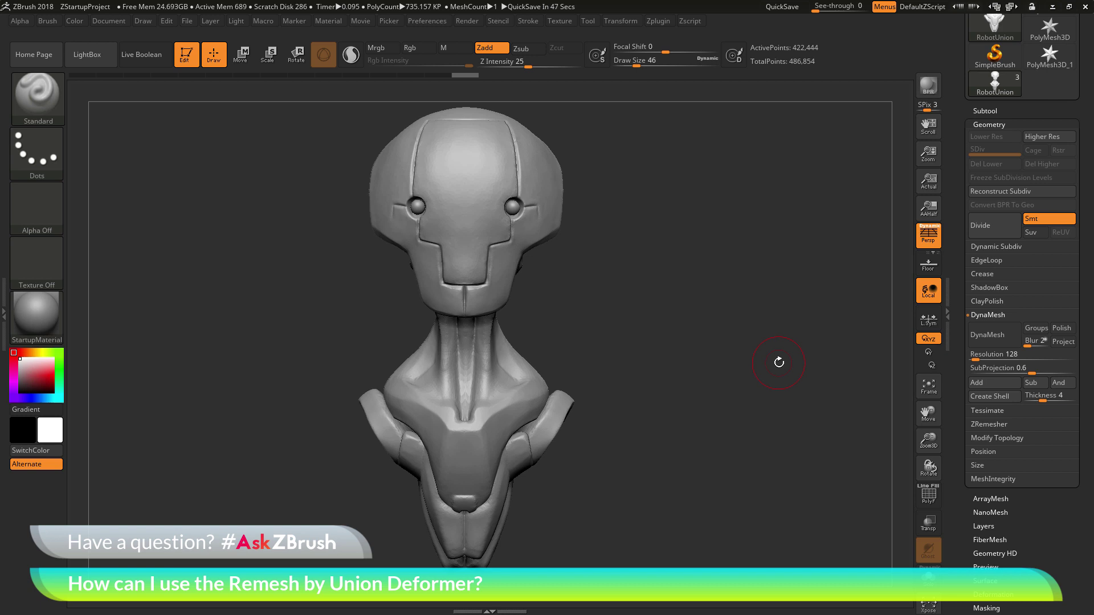
left_click_drag(779, 362, 740, 408)
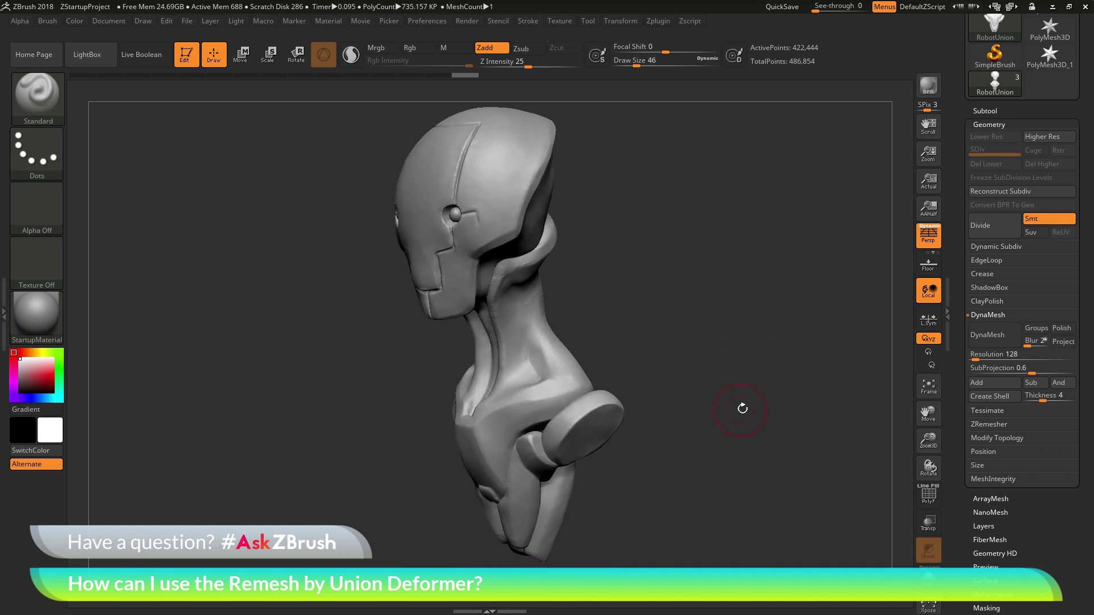
Step: Apply the Remesh By Union deformer to the robot bust and inspect the remeshed model
left_click(240, 57)
left_click_drag(708, 259, 741, 260, "shift")
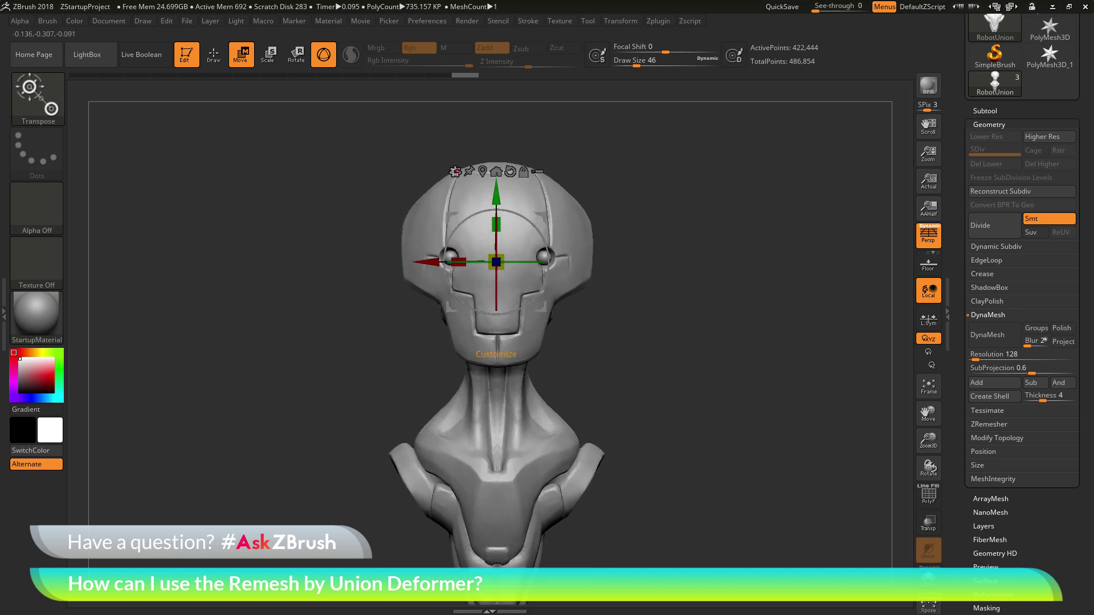
left_click(455, 172)
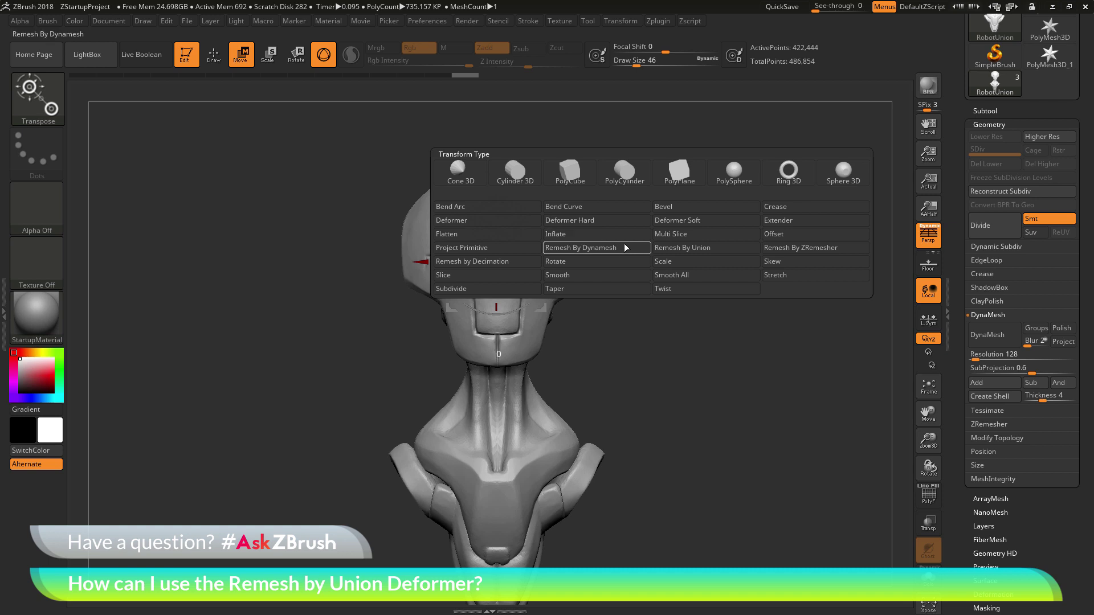
left_click(704, 249)
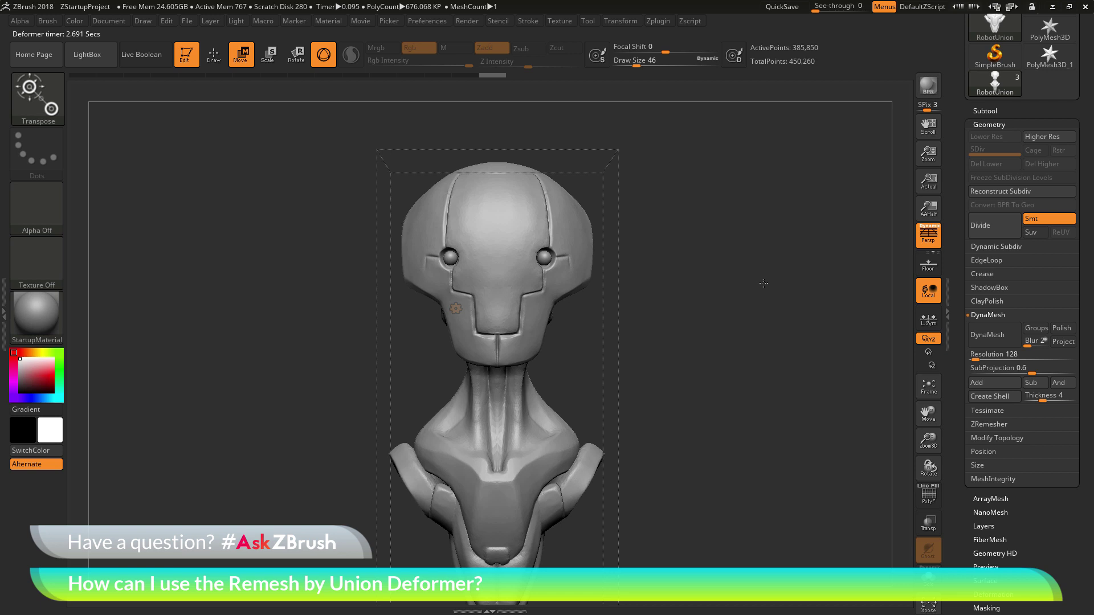
left_click_drag(776, 286, 749, 277)
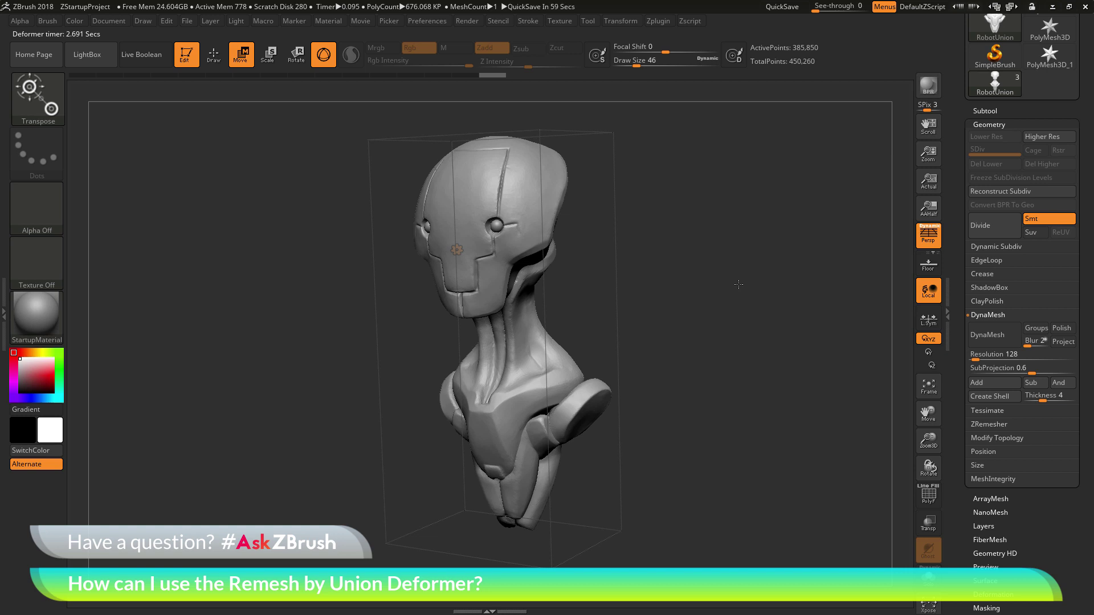
left_click_drag(739, 285, 757, 280)
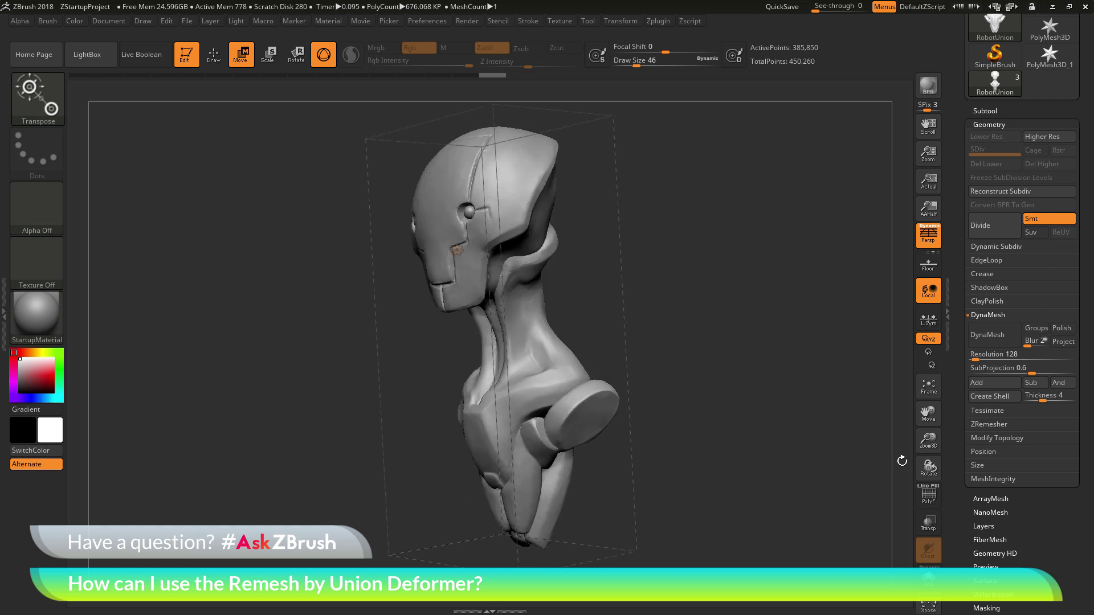
Step: Examine the polyframe topology around the jaw and neck up close, comparing the bust before and after the union remesh
key("shift+f")
scroll(737, 312, "up", 3)
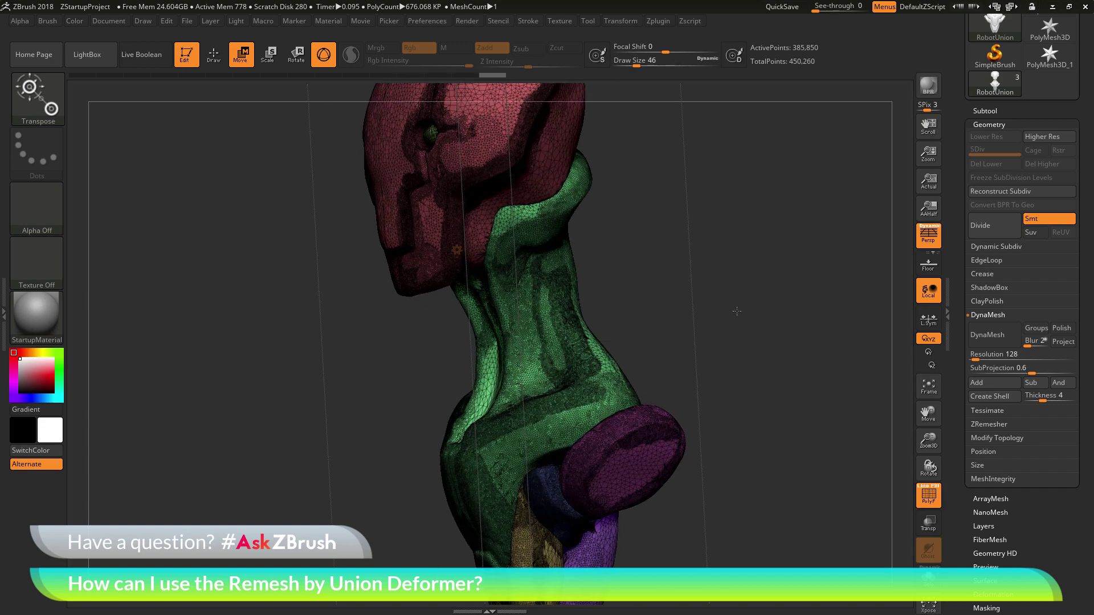
scroll(737, 311, "up", 10)
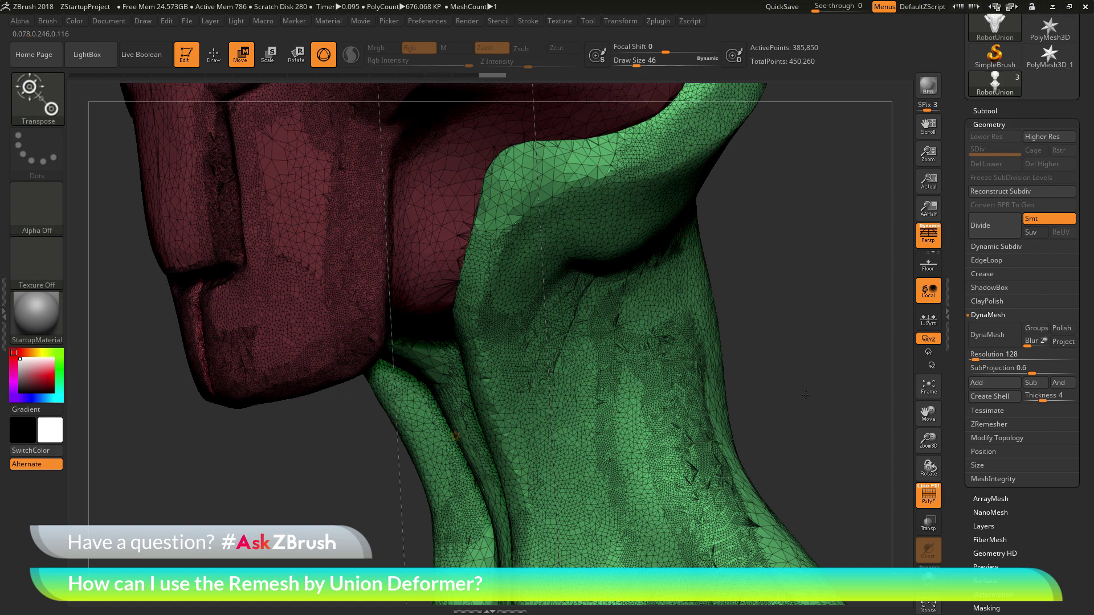
left_click_drag(806, 395, 468, 270)
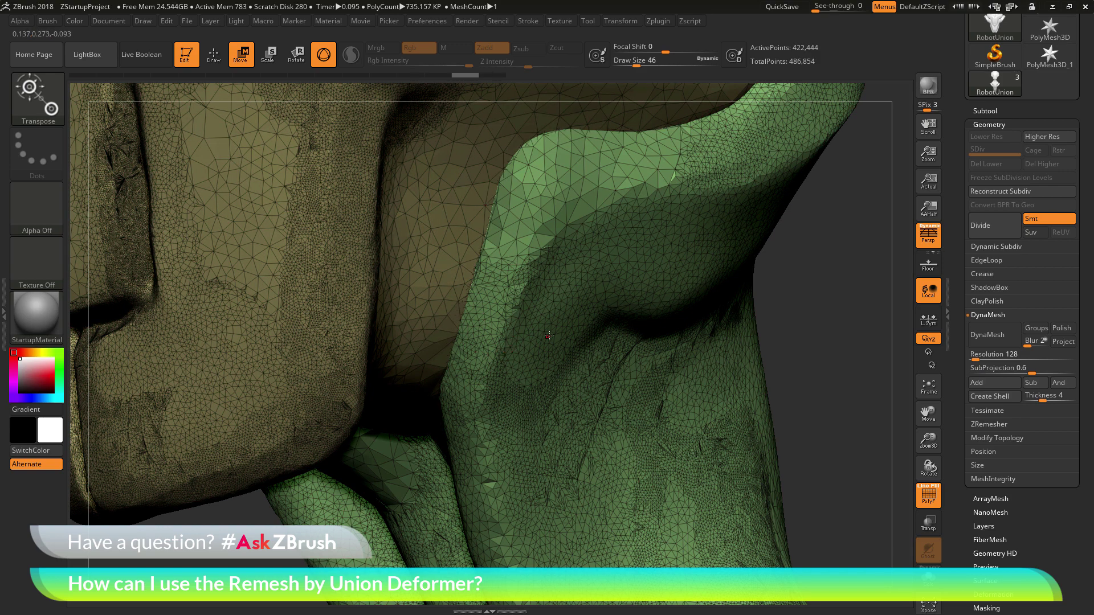
key("ctrl+shift+z")
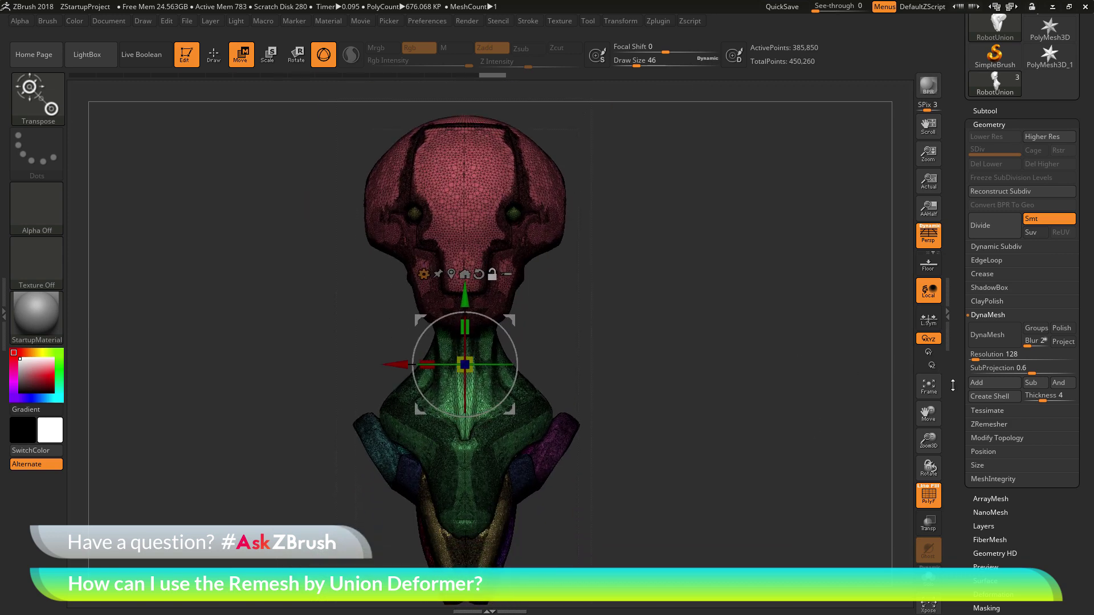
Step: Regroup the bust with Auto Groups by topology continuity and hide the wireframe lines, keeping the polygroup colour visible
left_click_drag(1017, 511, 1017, 286)
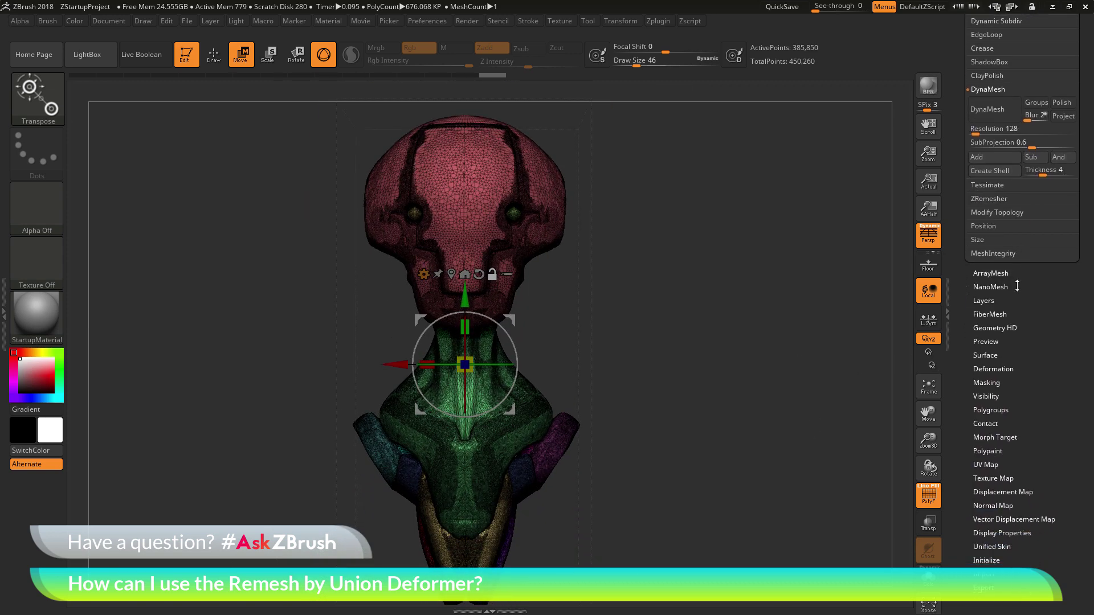
left_click(1000, 411)
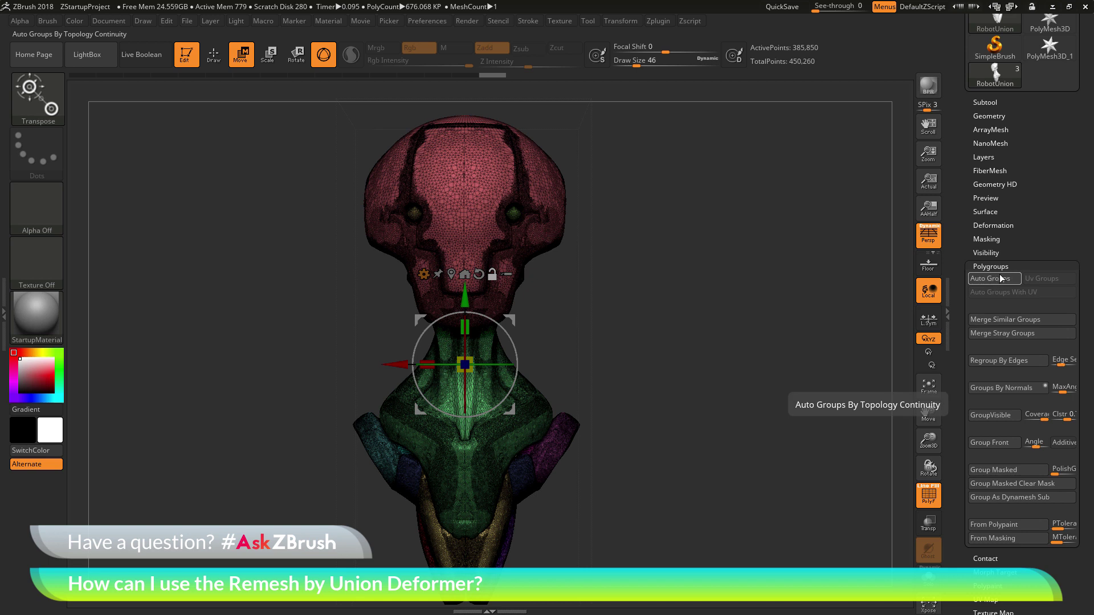
left_click(996, 279)
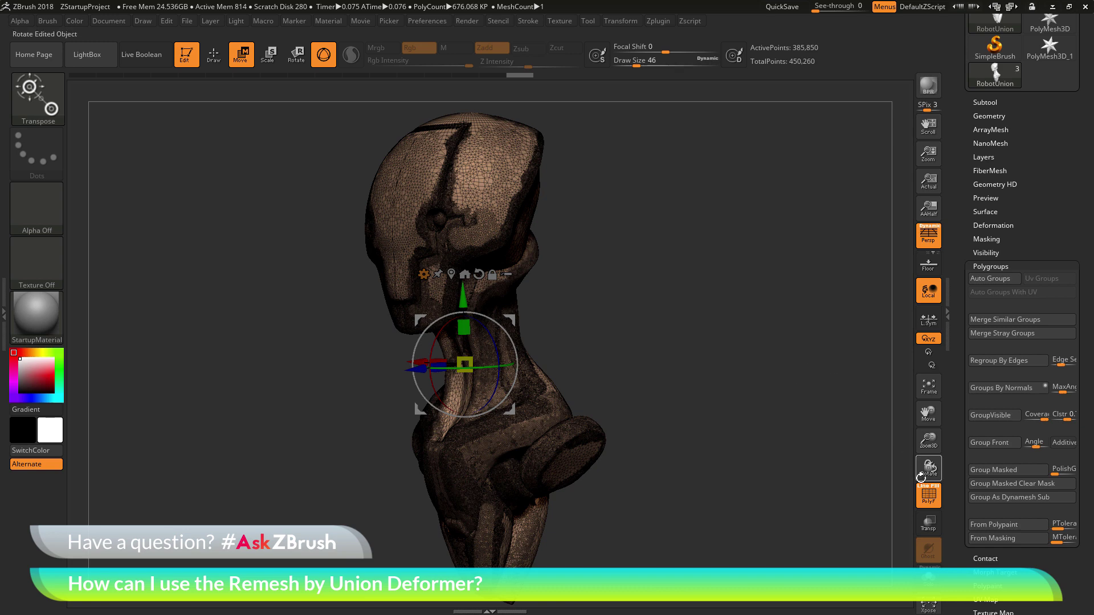
left_click(928, 496)
left_click_drag(860, 454, 778, 437)
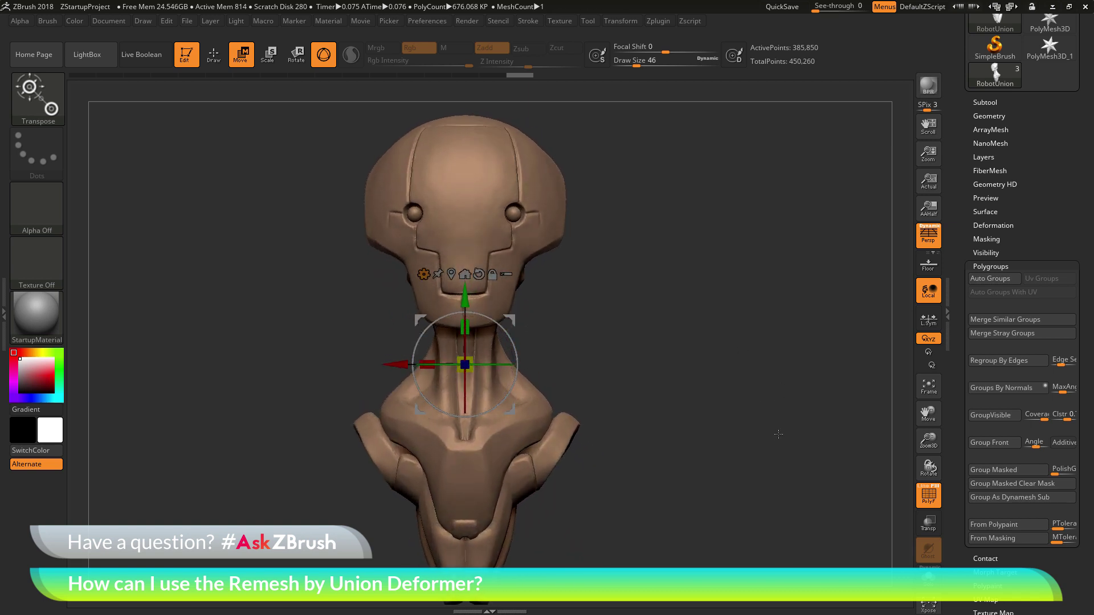
Step: Accept the Remesh By Union result and turn off the polyframe display
left_click(424, 275)
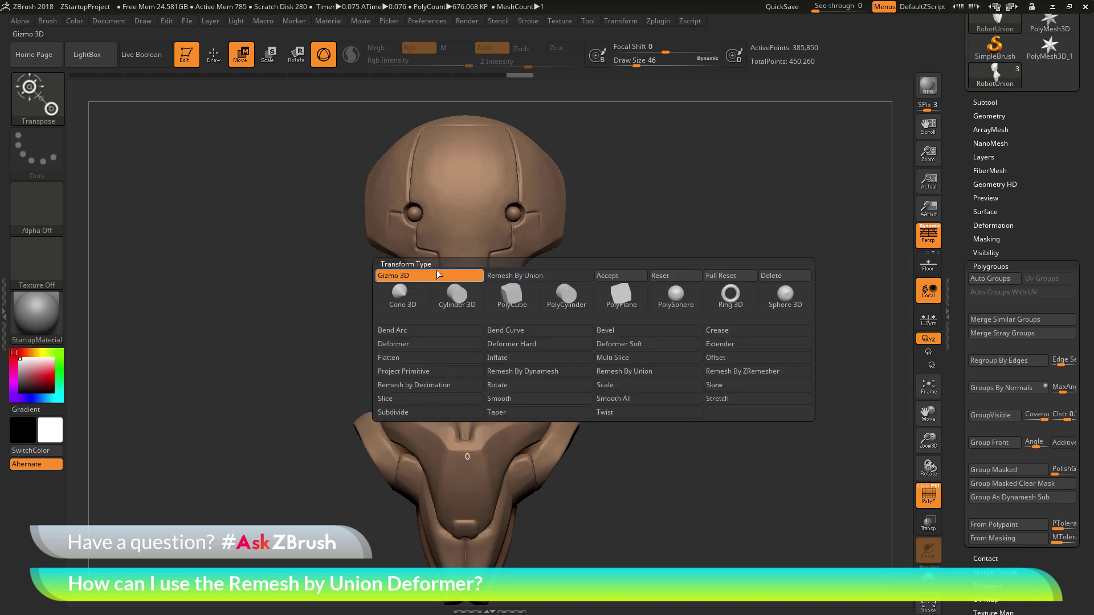
left_click(632, 278)
left_click_drag(812, 341, 789, 360)
left_click(928, 495)
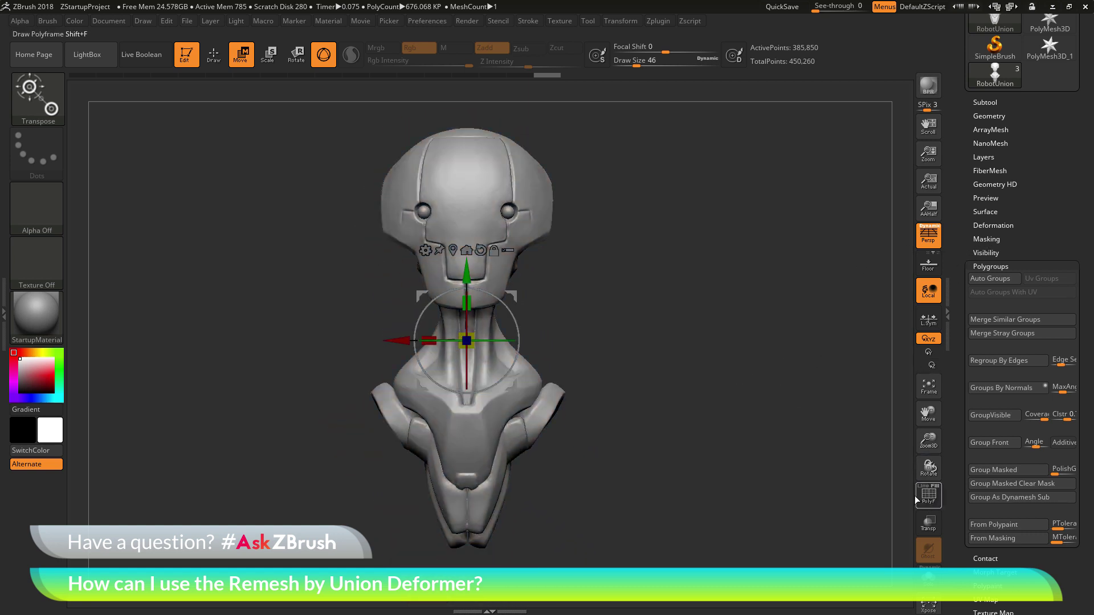
Step: Return to Draw mode and view the fused bust from several angles
left_click_drag(818, 440, 735, 336)
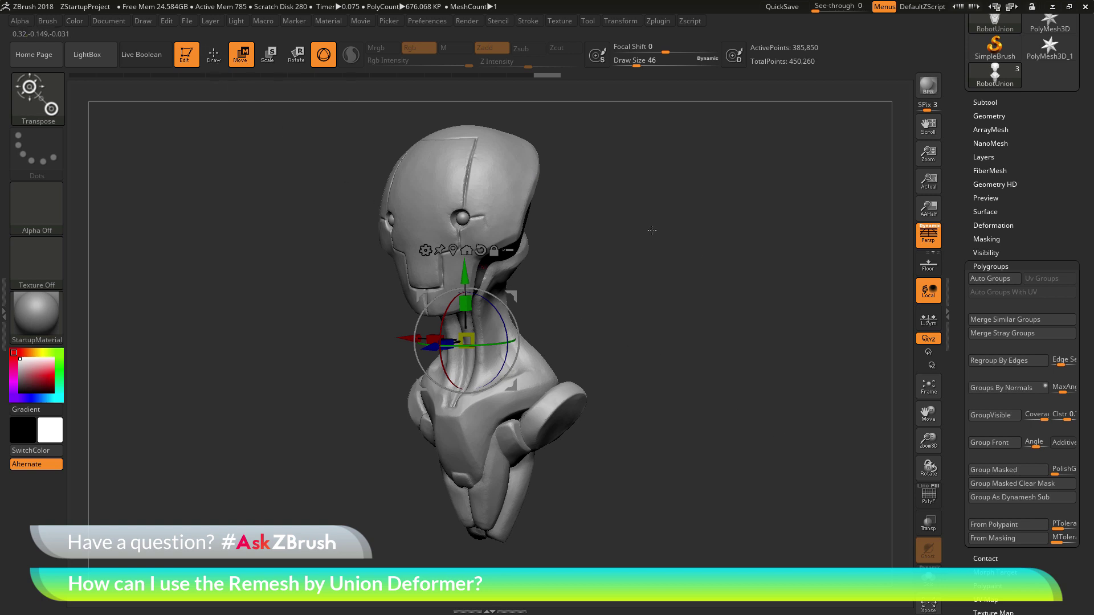
key("q")
mouse_move(712, 266)
left_mouse_down()
mouse_move(735, 299)
mouse_move(749, 285)
left_mouse_up()
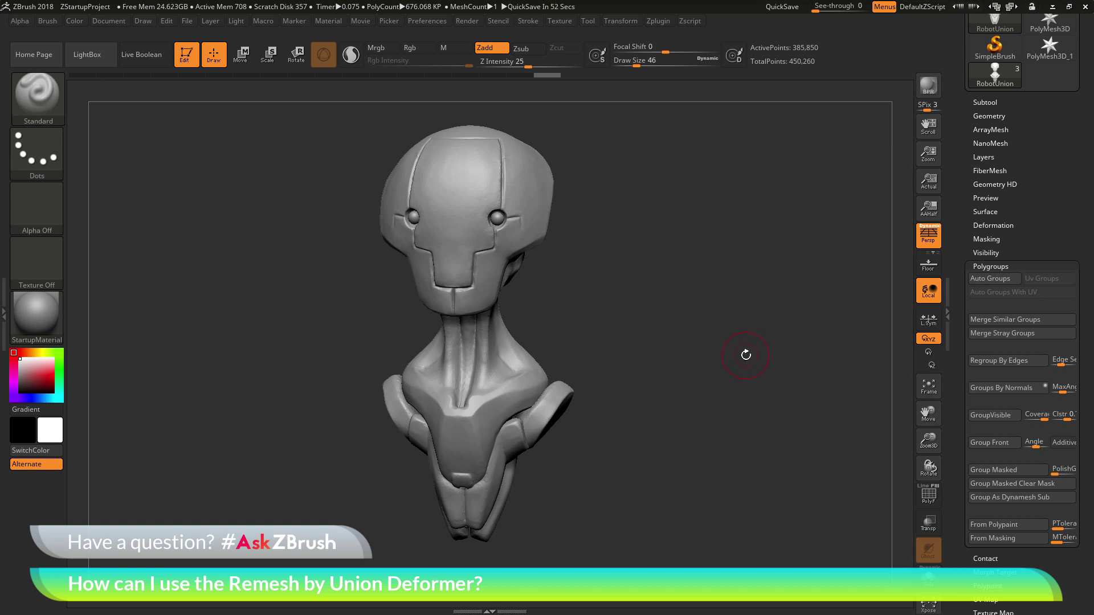
left_click_drag(748, 355, 810, 336)
Step: Open the subtool list, make the Subtract1 and Subtract2 cylinders visible, and view them around the robot's head
left_click(991, 266)
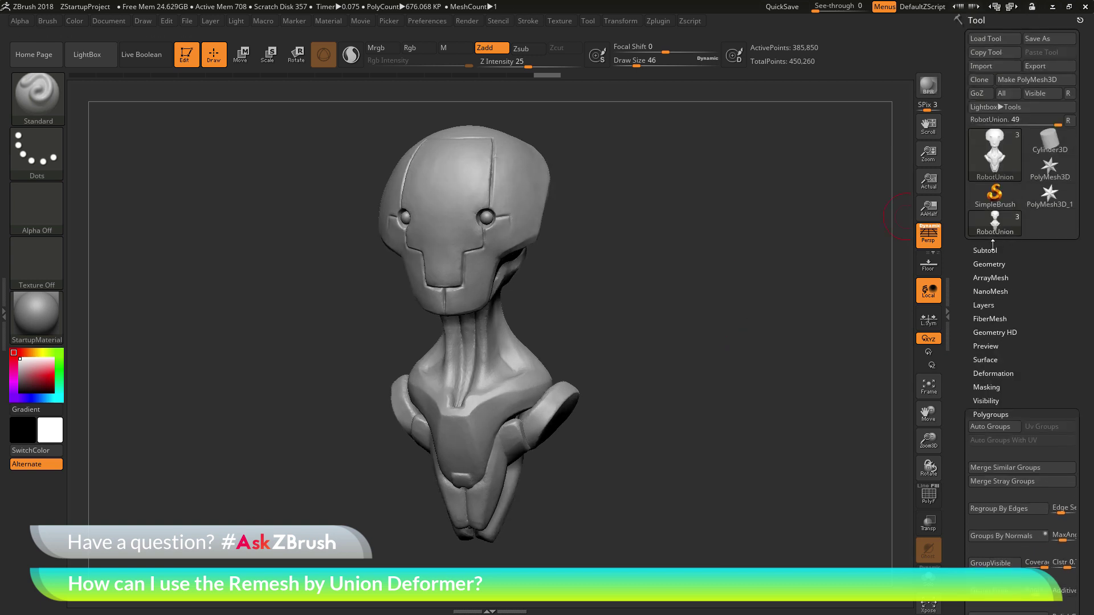
left_click(992, 250)
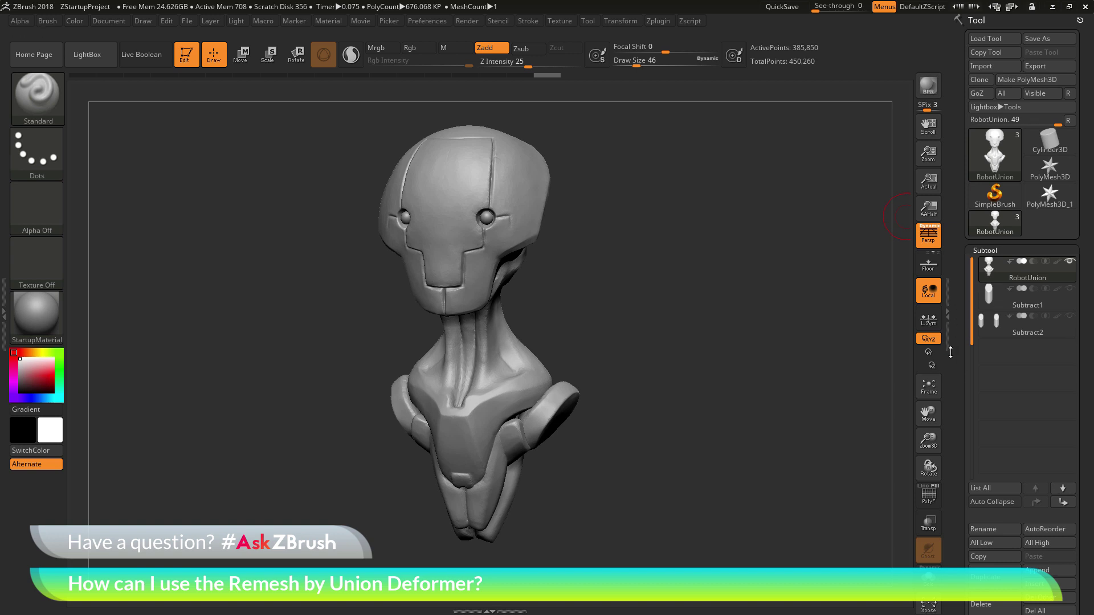
mouse_move(795, 371)
left_mouse_down()
mouse_move(771, 382)
mouse_move(823, 334)
left_mouse_up()
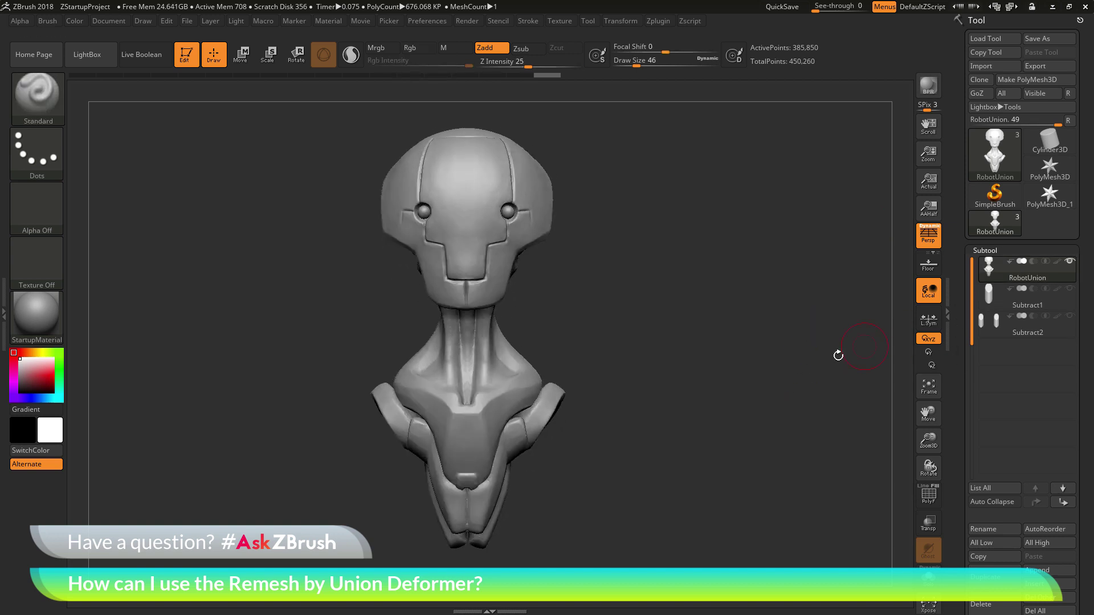
left_click(1070, 289)
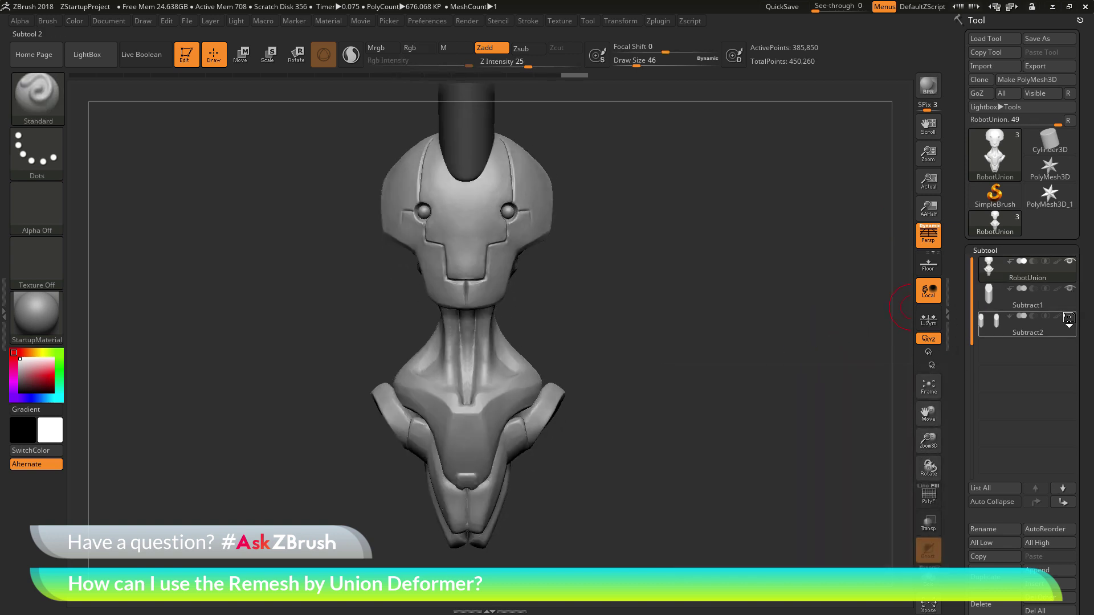
left_click(1070, 316)
left_click_drag(761, 329, 656, 284)
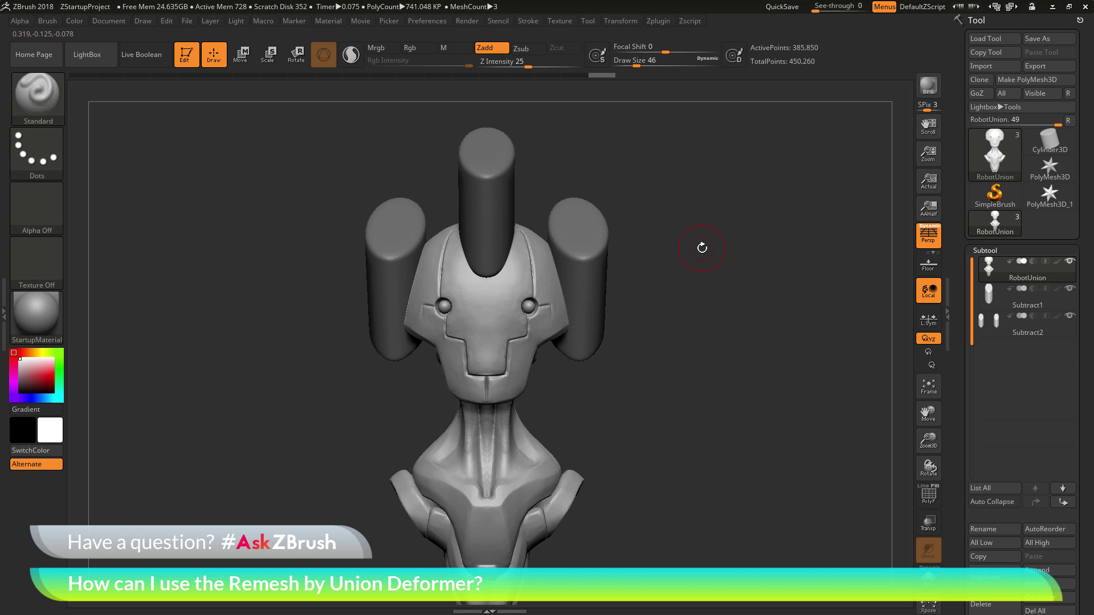
left_click_drag(632, 276, 652, 349)
mouse_move(1018, 294)
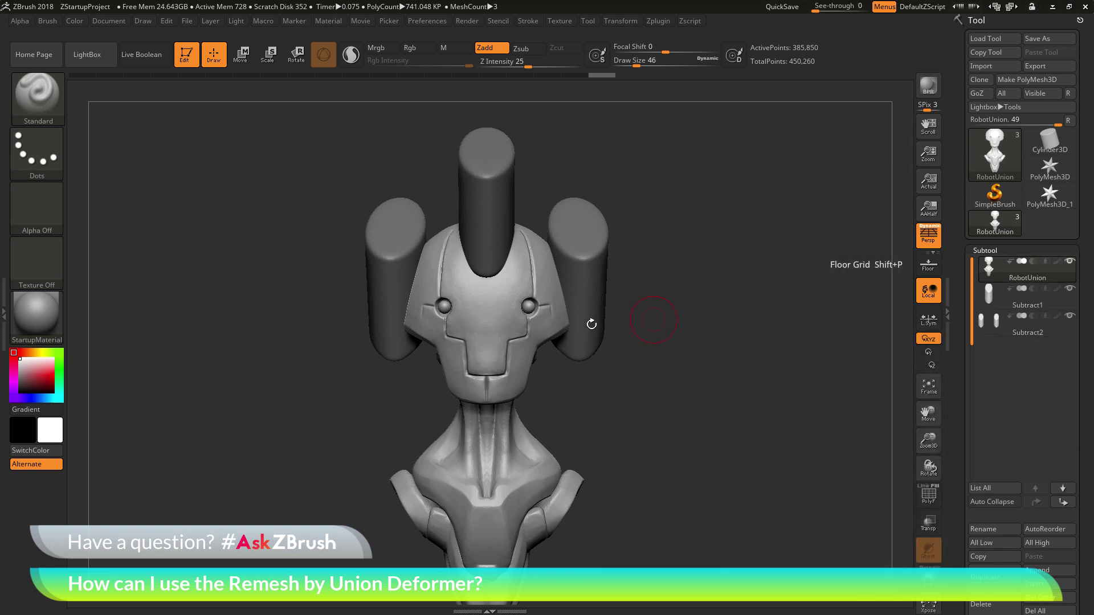
left_click_drag(652, 411, 627, 410)
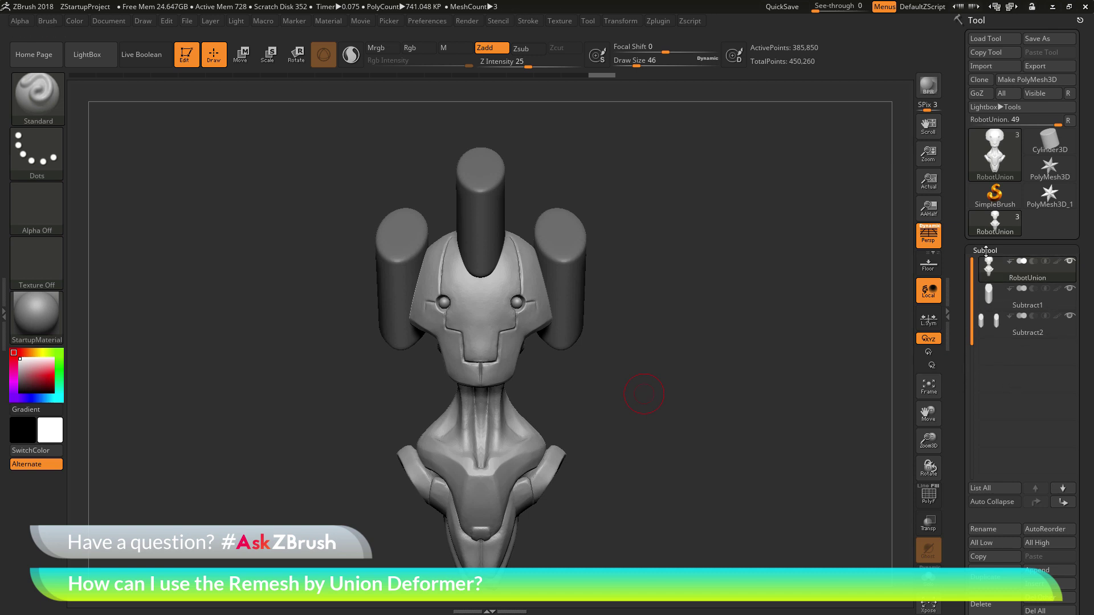
Step: Merge the visible RobotUnion, Subtract1 and Subtract2 subtools into a new tool with MergeVisible
scroll(978, 271, "down", 5)
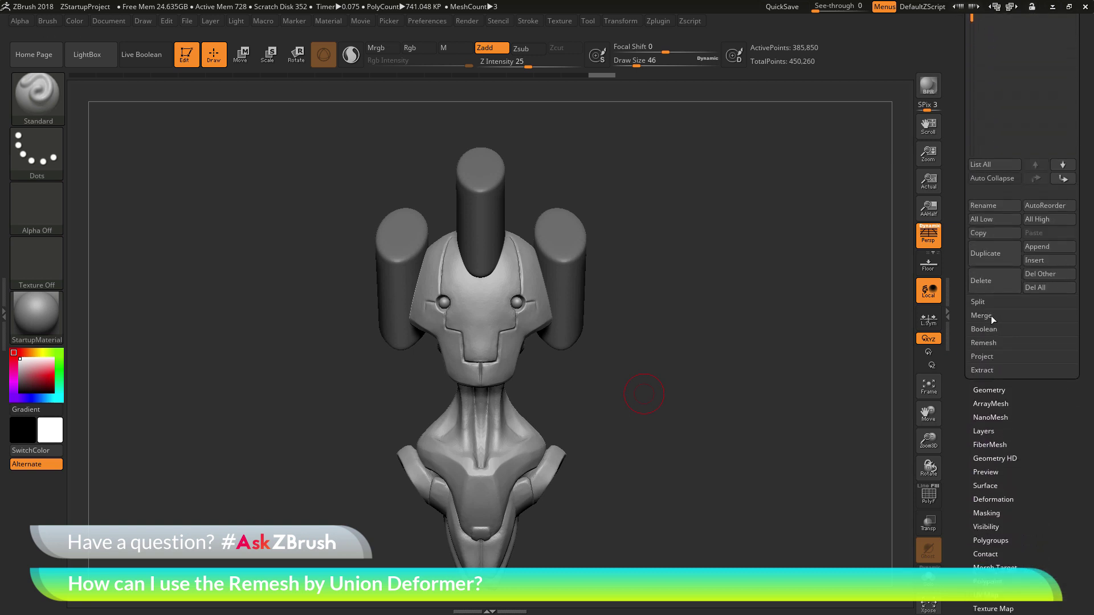
left_click(991, 317)
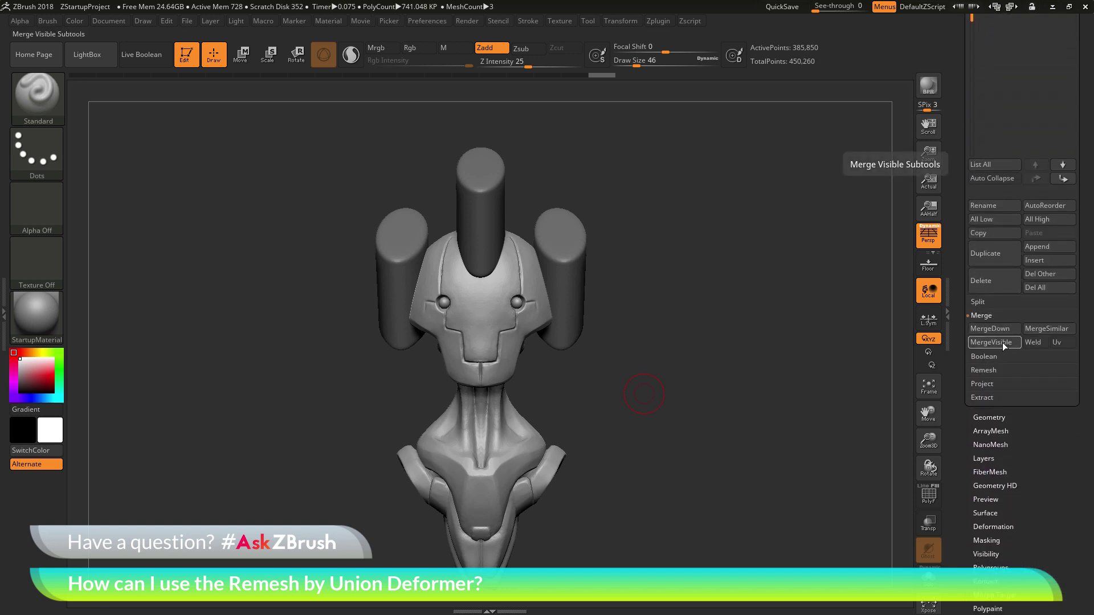
left_click(1003, 343)
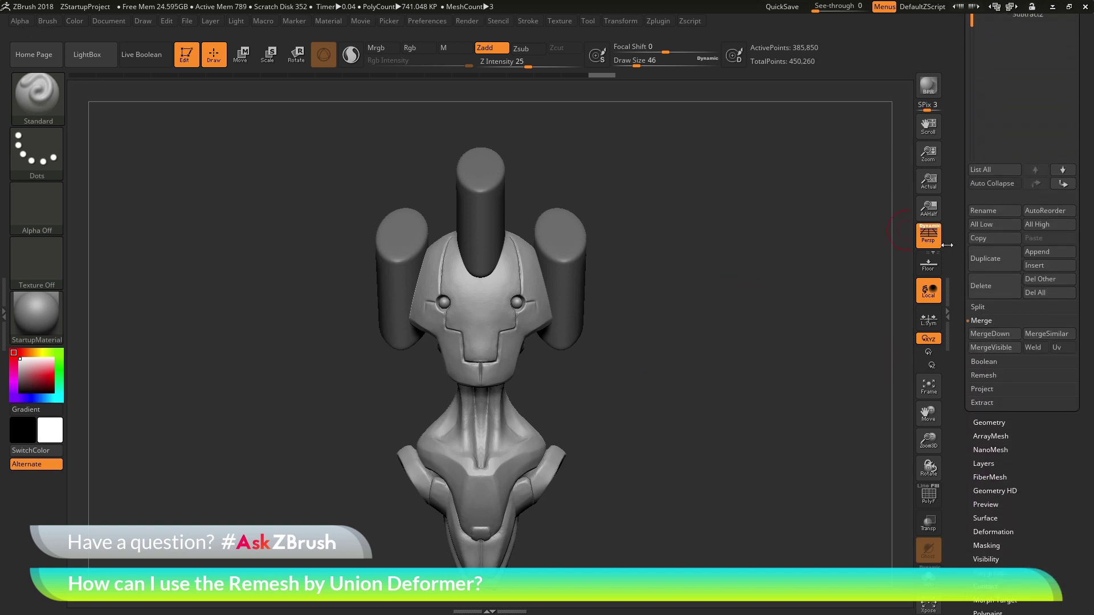
Step: Switch to the Merged_RobotUnion tool and face the merged model from the front
scroll(956, 325, "up", 3)
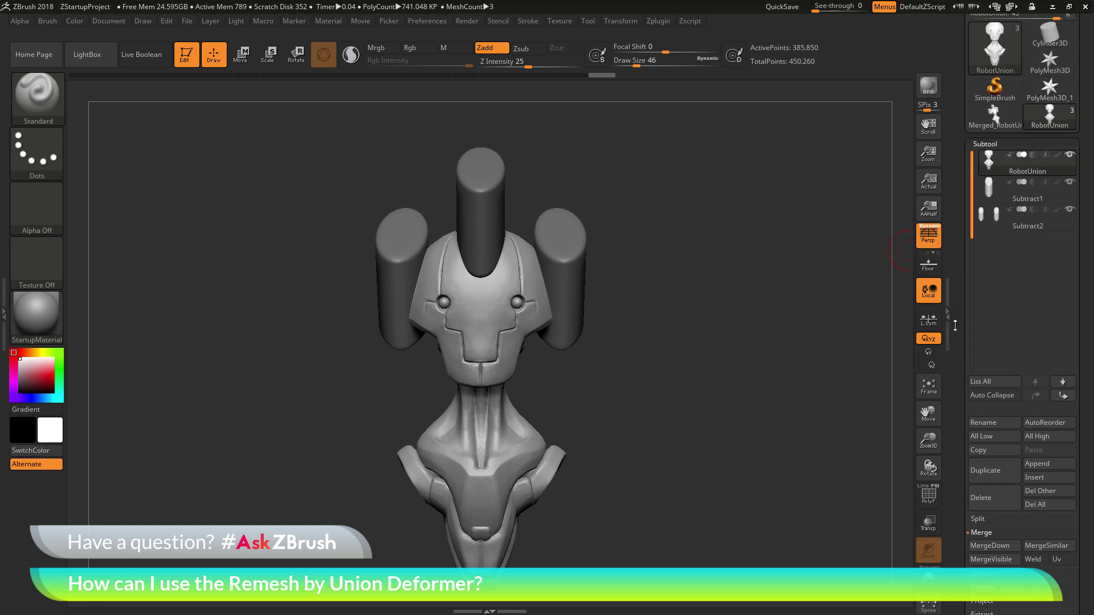
scroll(956, 324, "up", 1)
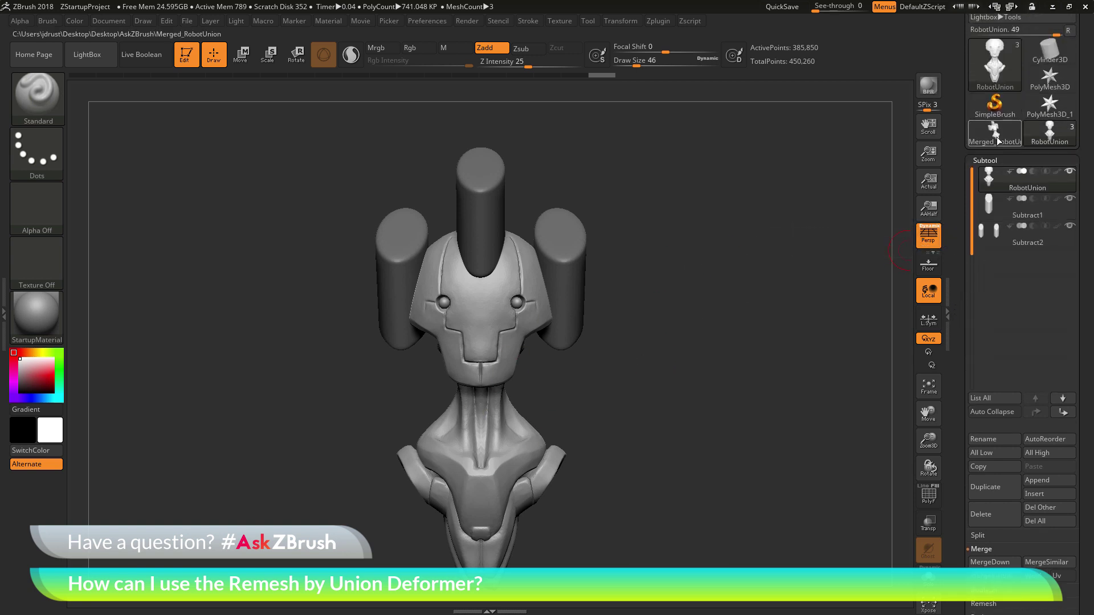
scroll(996, 136, "up", 2)
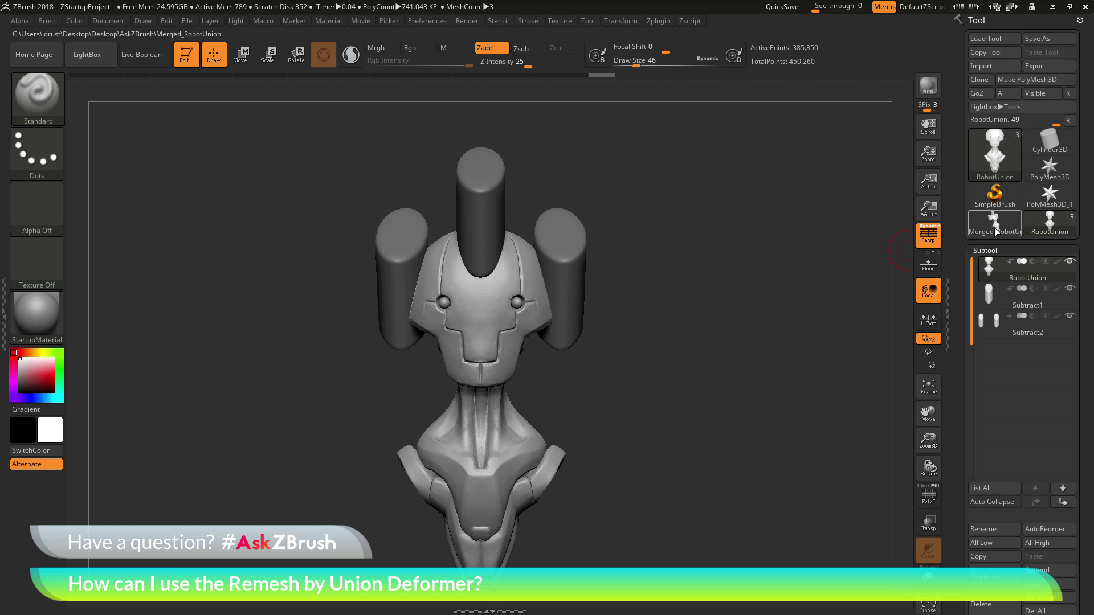
left_click(995, 231)
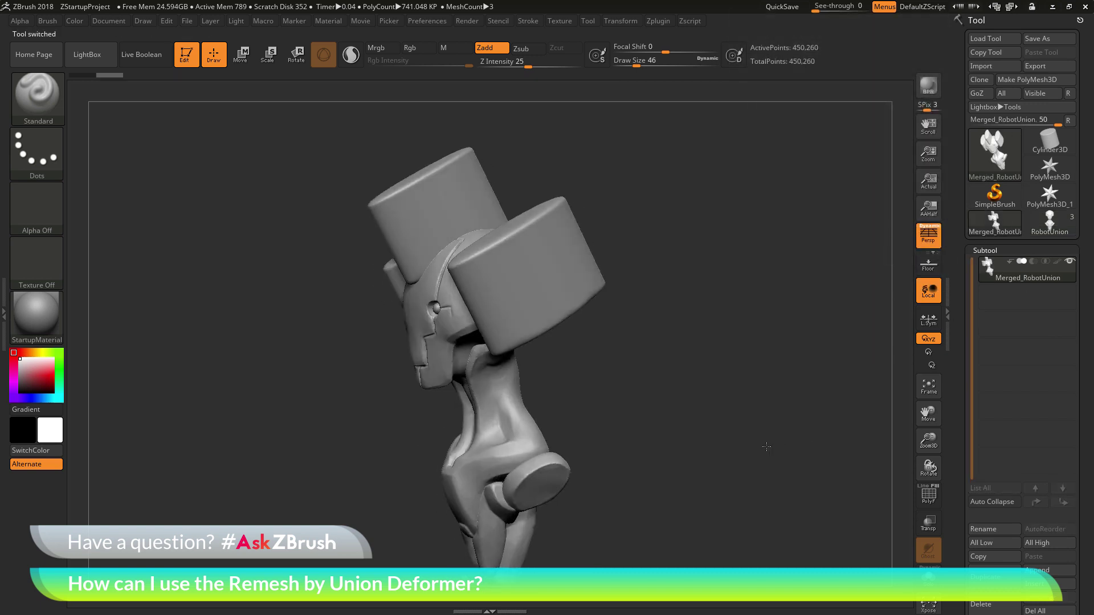
left_click_drag(766, 447, 804, 434)
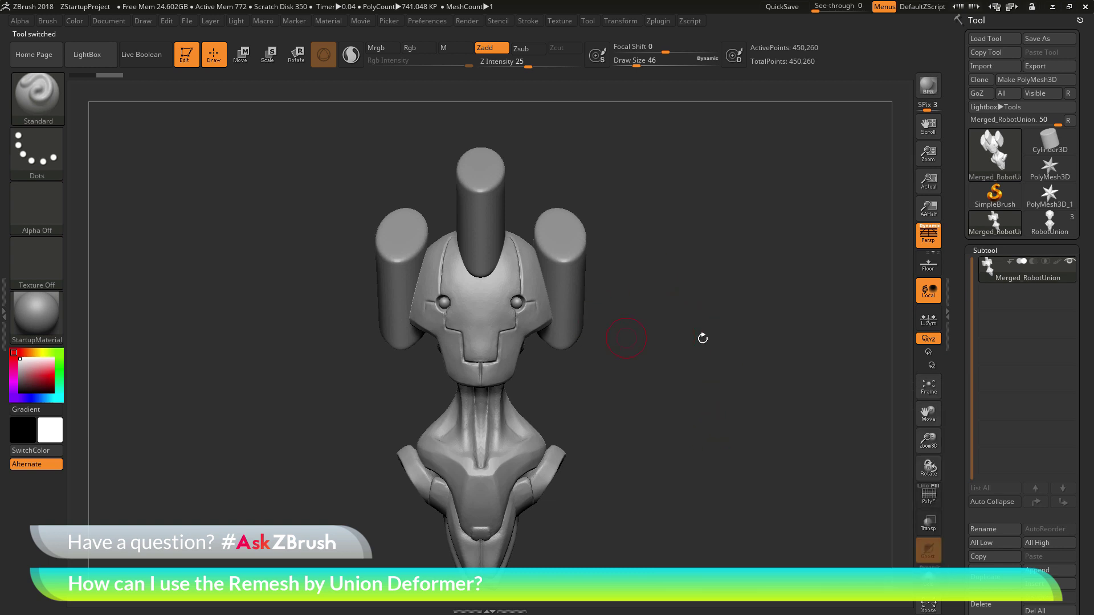
Step: Turn on the polygroup colour display and examine the cylinders and bust of the merged model from several angles
left_click(929, 498)
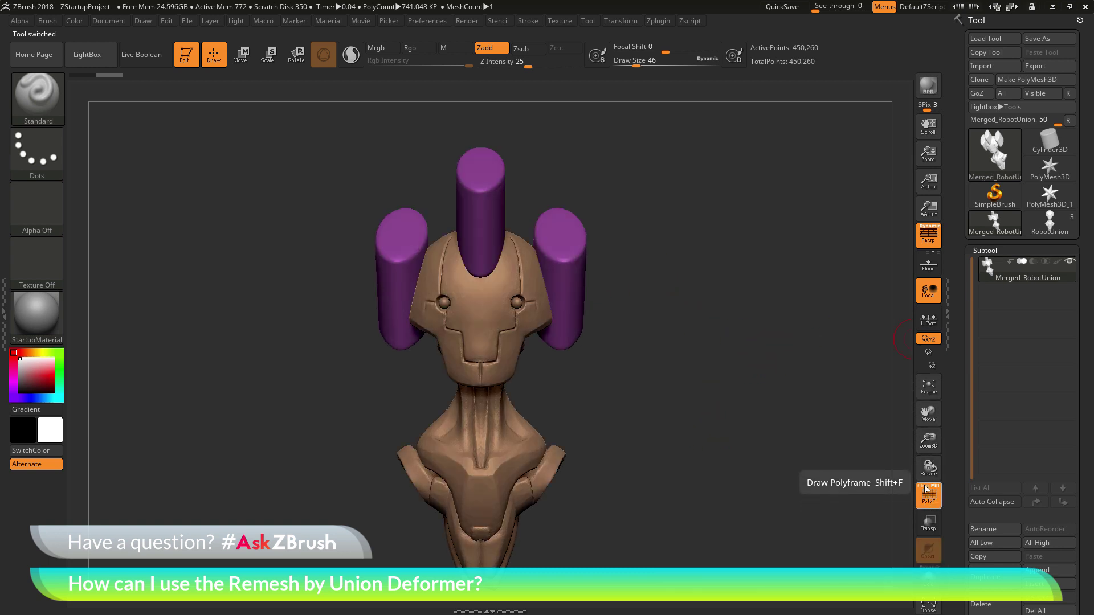
left_click_drag(801, 454, 786, 440)
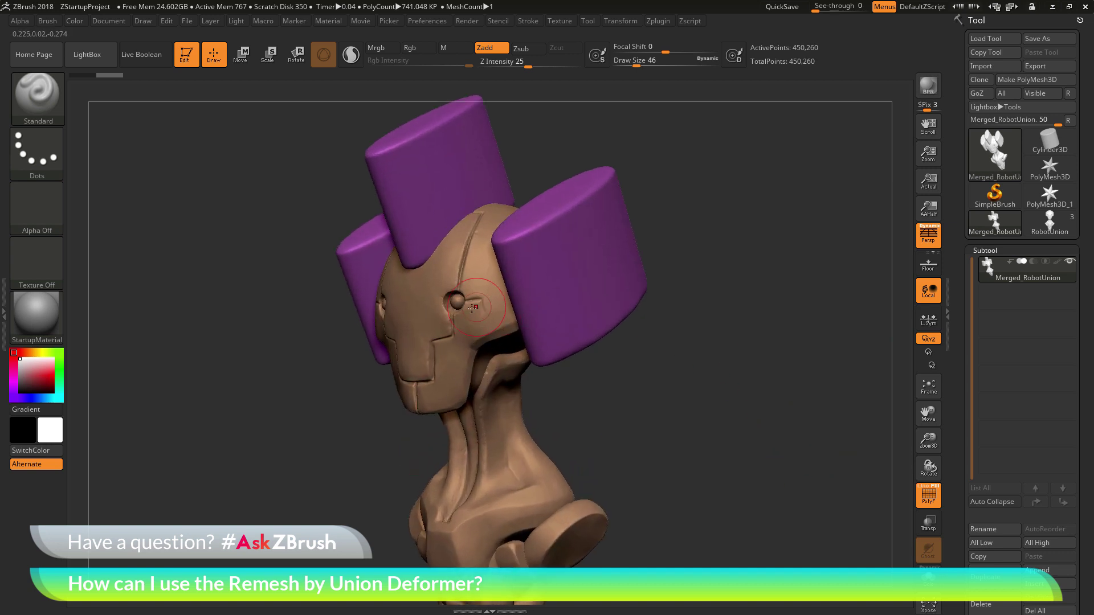
left_click_drag(673, 319, 698, 331)
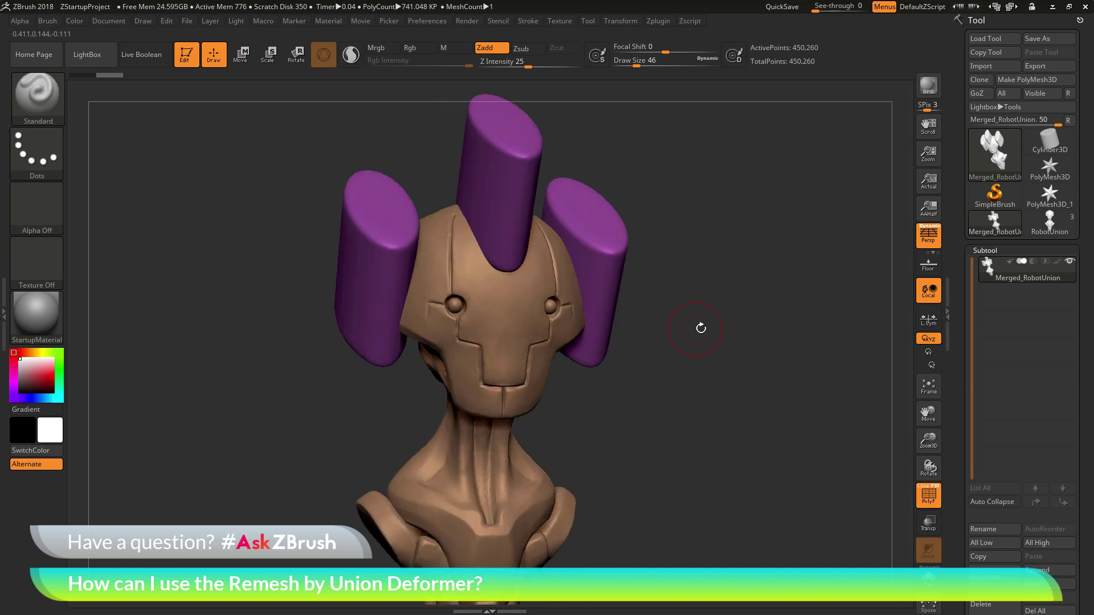
left_click_drag(682, 337, 433, 274)
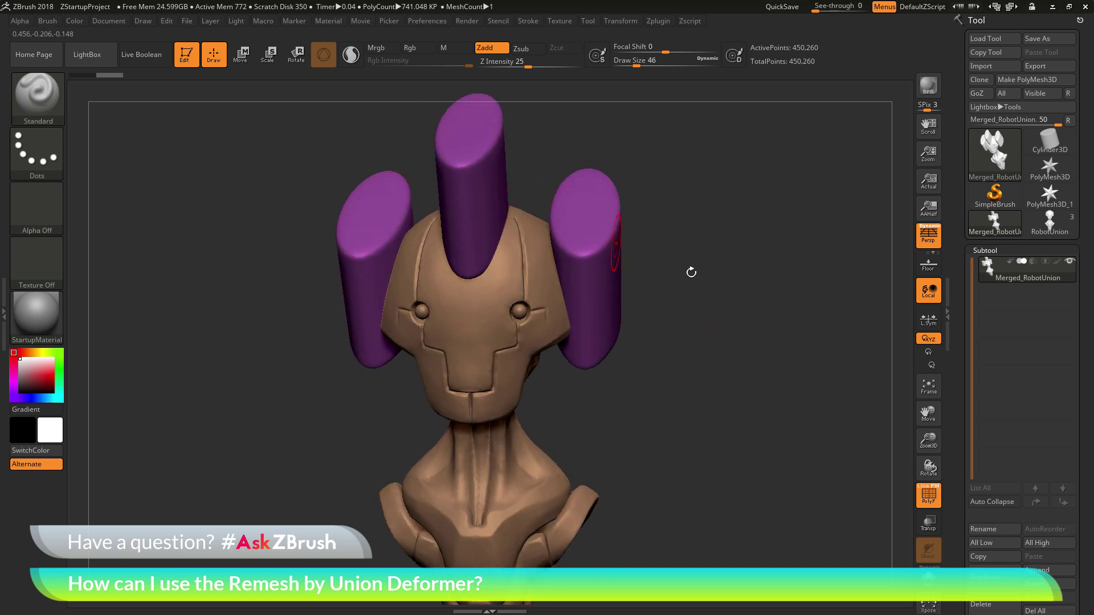
left_click_drag(692, 271, 729, 265)
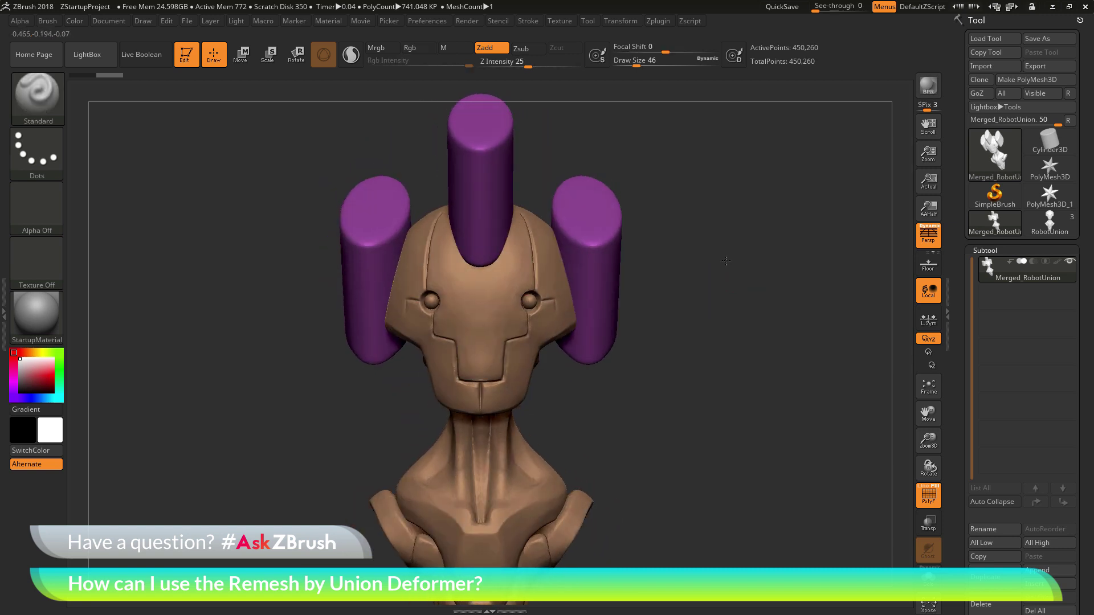
Step: Isolate the purple cylinder polygroup so only the three cylinders of the merged model are visible
key("f")
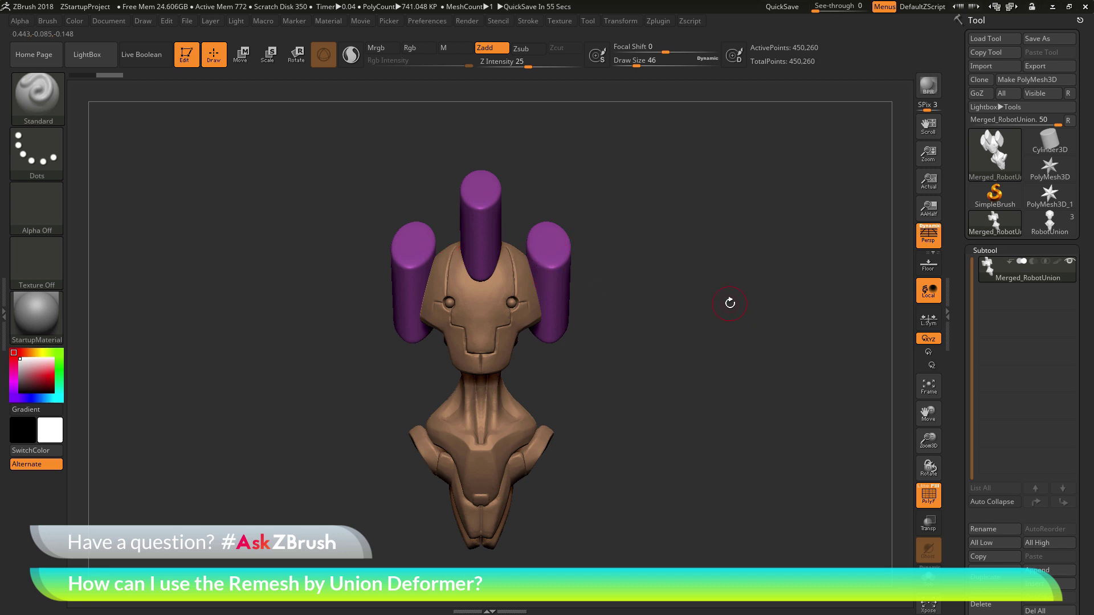
left_click_drag(730, 304, 654, 298)
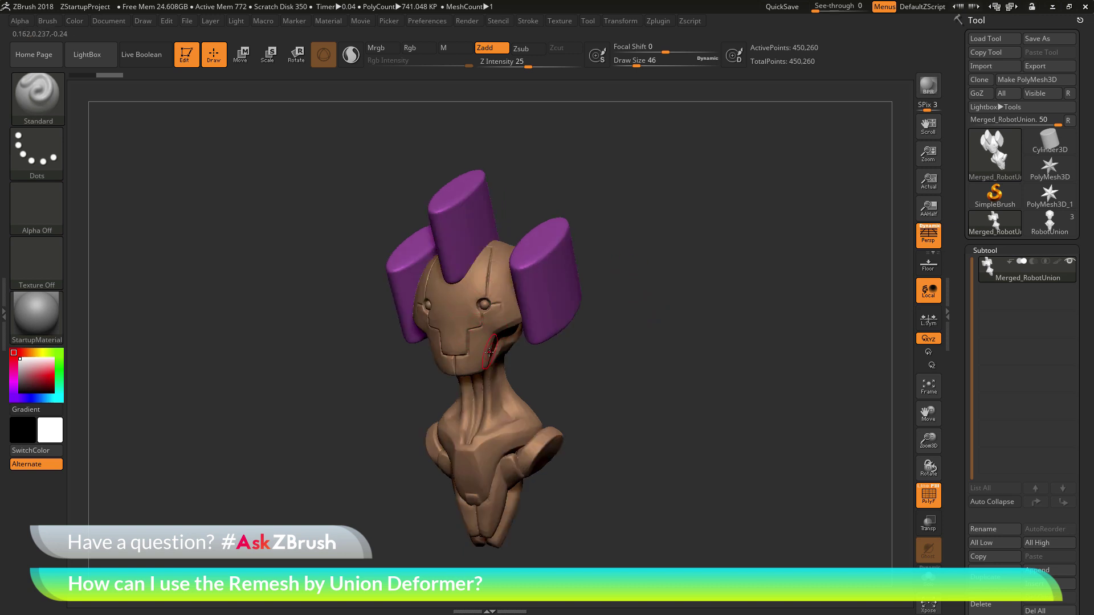
key("ctrl+shift")
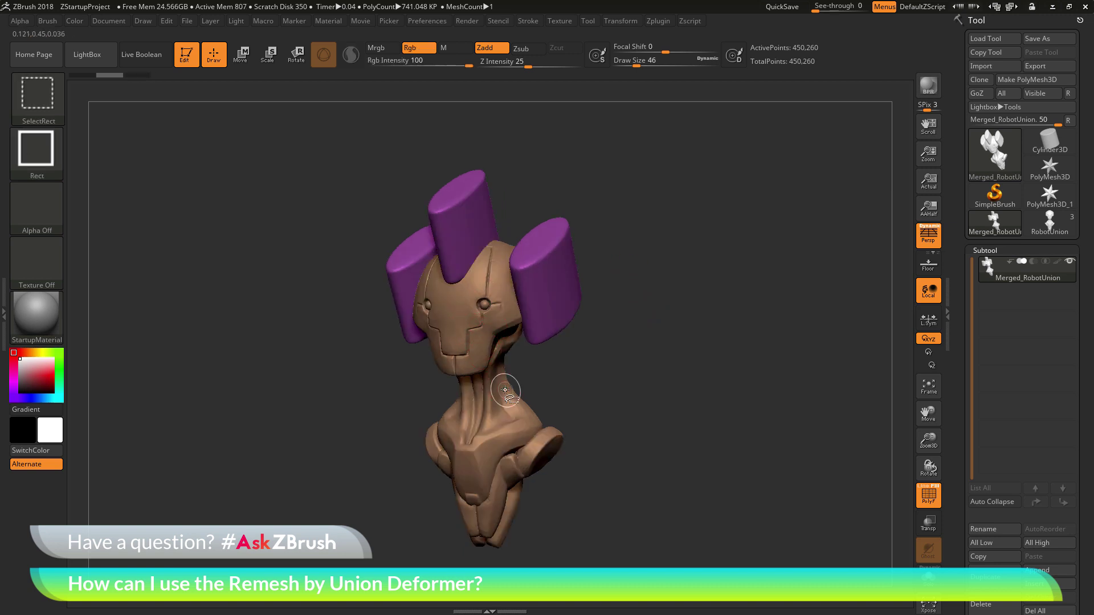
left_click(478, 357, "ctrl+shift")
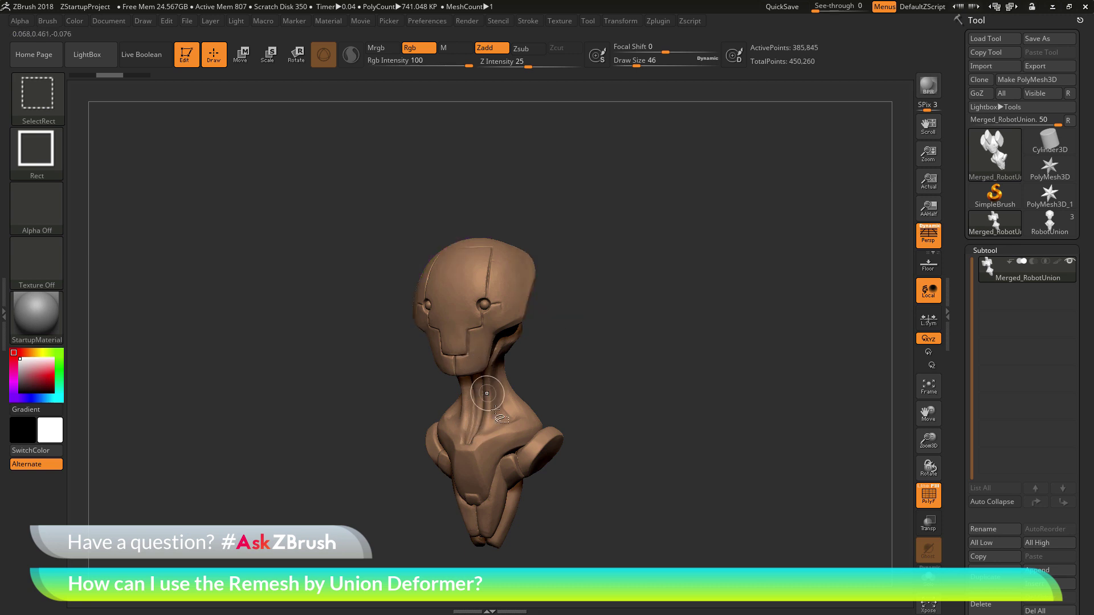
left_click(579, 342, "ctrl+shift")
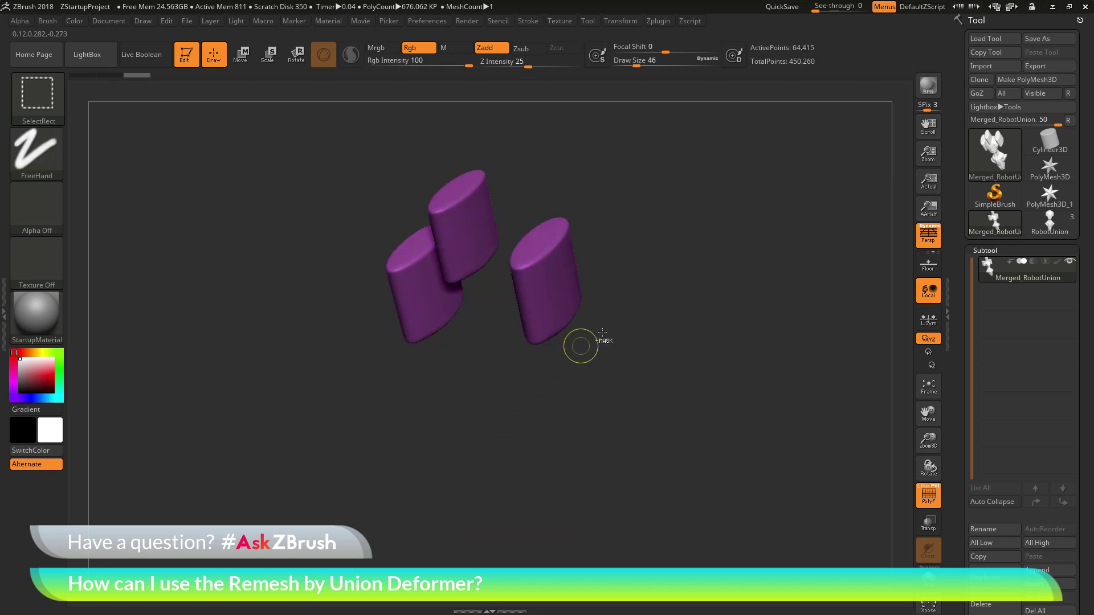
left_click_drag(672, 300, 550, 220)
left_click_drag(678, 248, 670, 281)
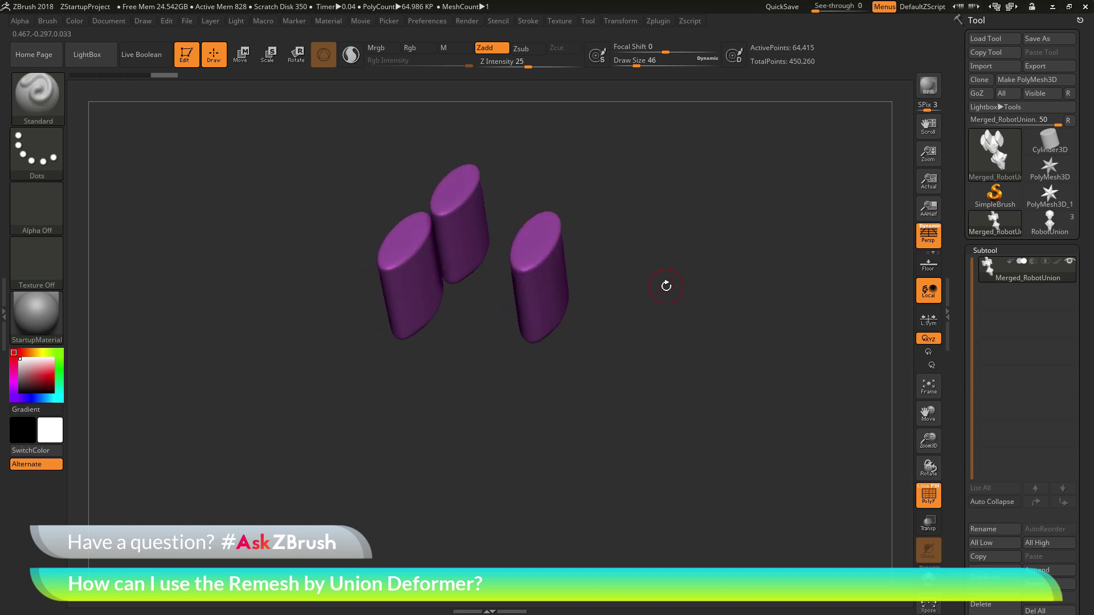
Step: Assign the visible cylinders as a subtractive polygroup with Group As Dynamesh Sub
scroll(1004, 268, "down", 10)
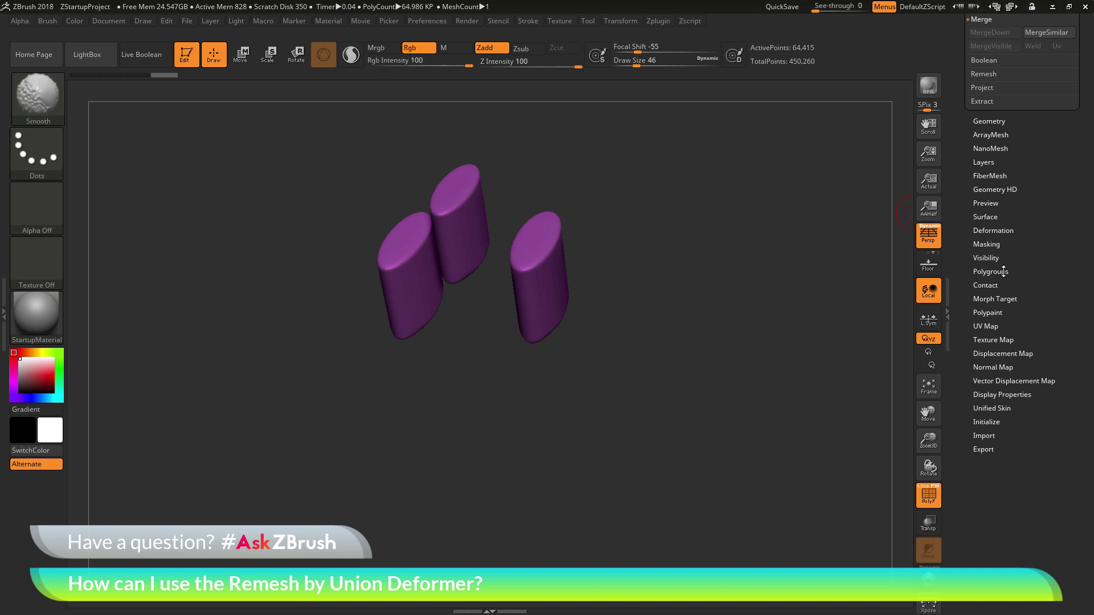
left_click(1004, 271)
scroll(1036, 239, "down", 1)
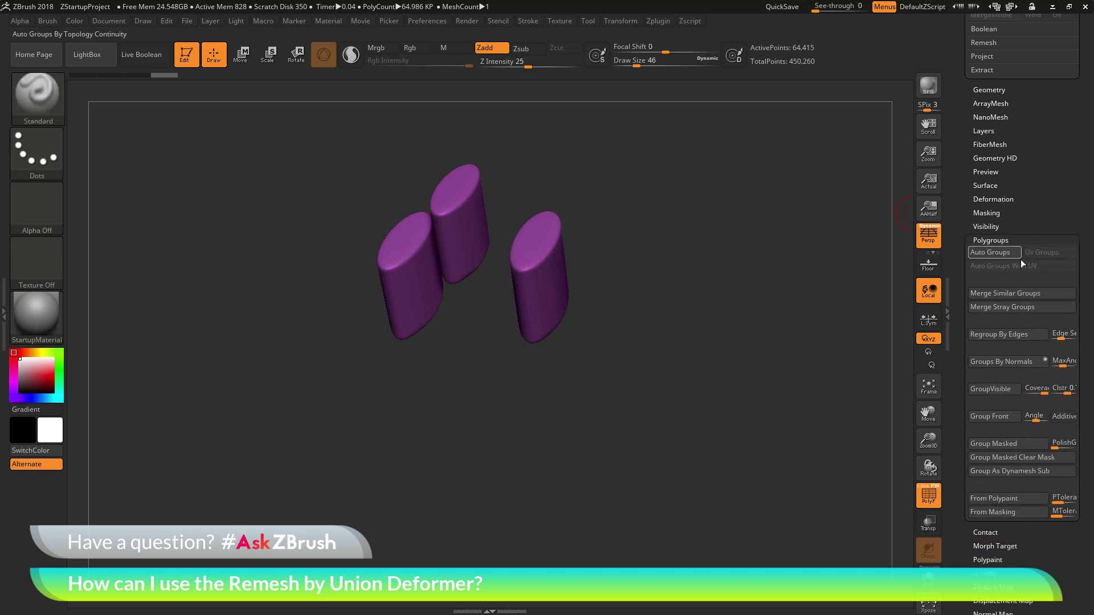
left_click(1017, 474)
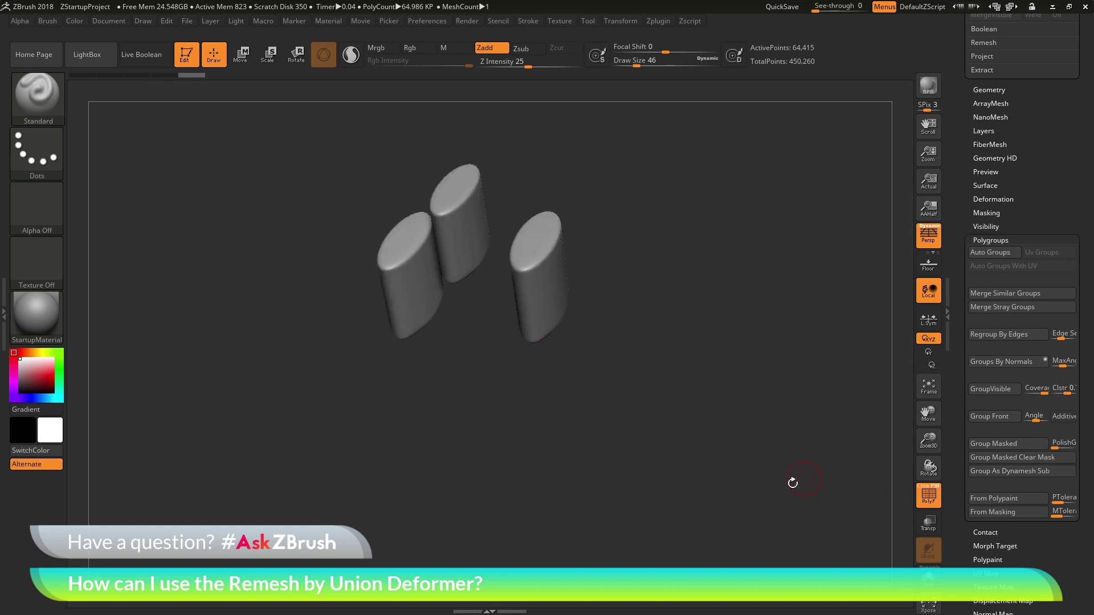
left_click_drag(775, 469, 790, 486)
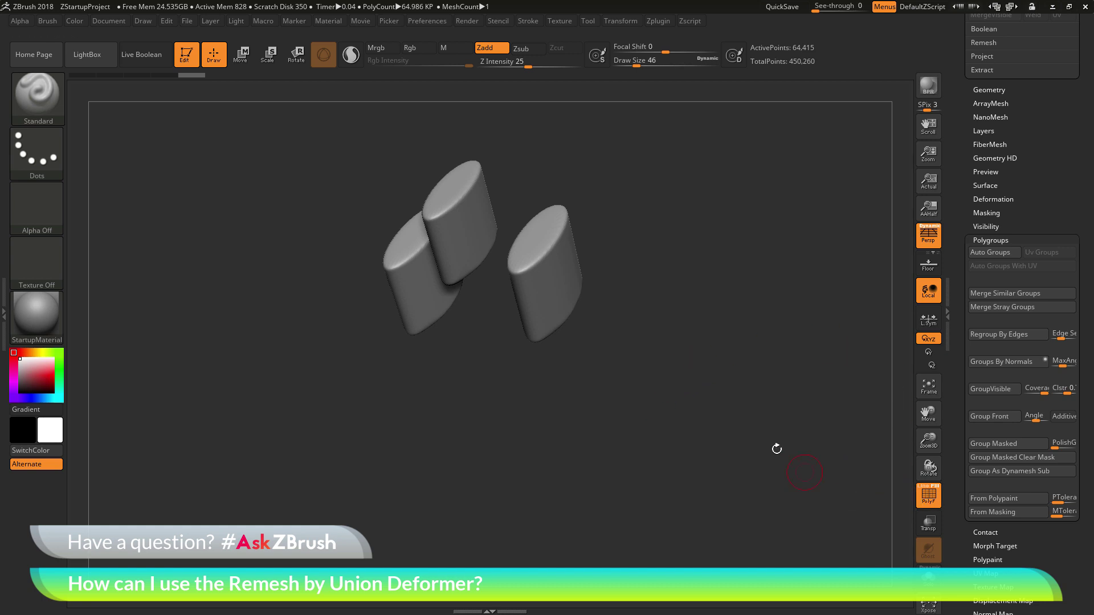
Step: Unhide the robot bust, face the whole merged model from the front, and turn off the polygroup colour display
key("ctrl+shift")
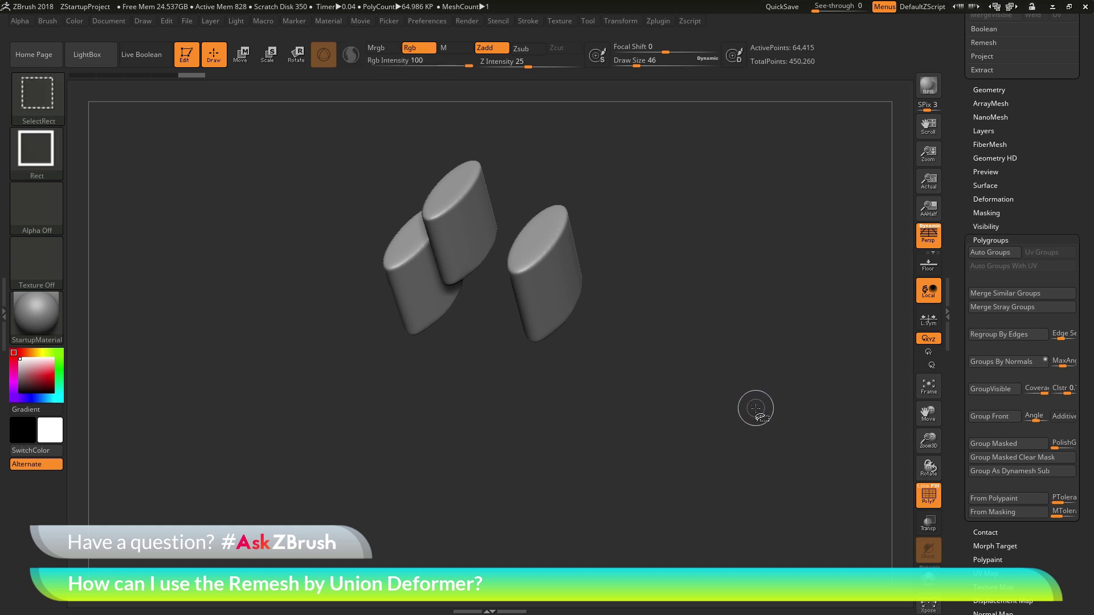
left_click(757, 471, "ctrl+shift")
left_click_drag(757, 471, 750, 428, "shift")
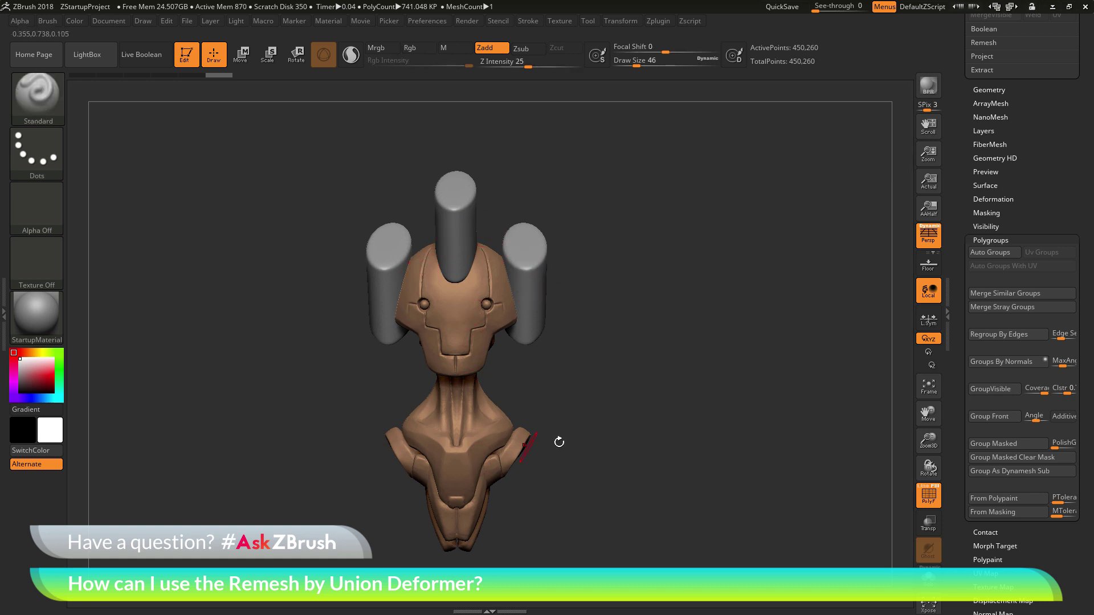
left_click(926, 500)
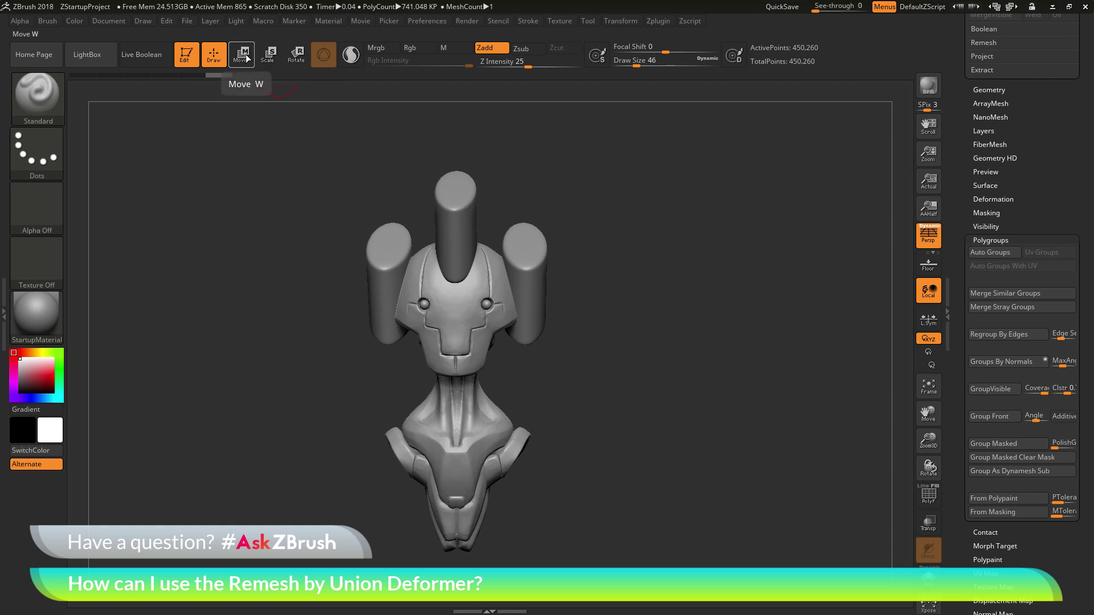
Step: Run the Remesh By Union deformer from the Move gizmo to subtract the cylinders from the robot's head
left_click(242, 55)
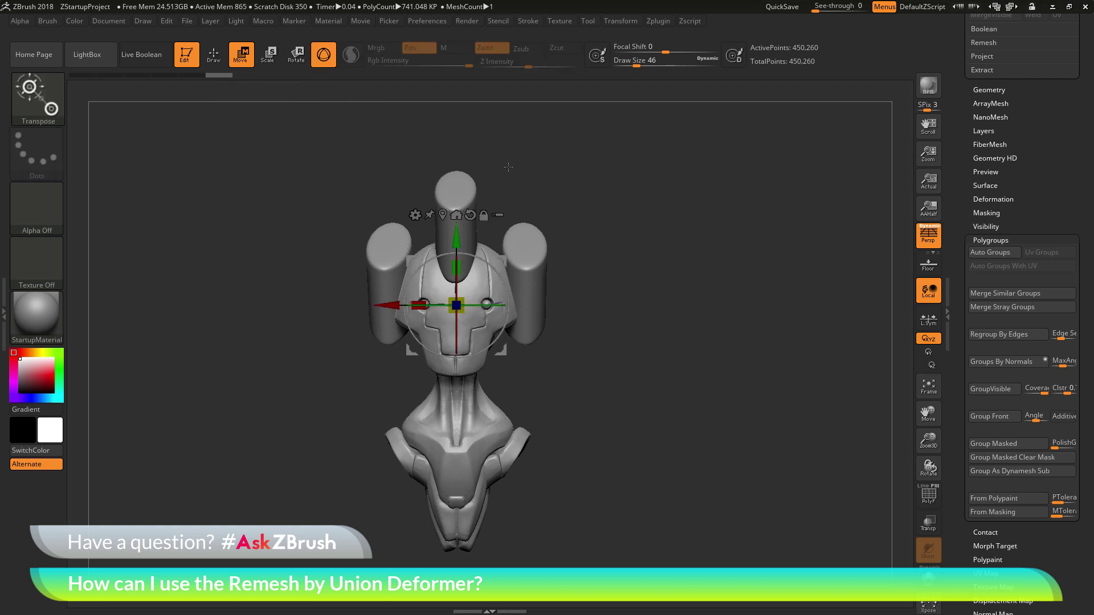
mouse_move(673, 267)
left_mouse_down()
mouse_move(638, 245)
mouse_move(694, 273)
mouse_move(684, 268)
left_mouse_up()
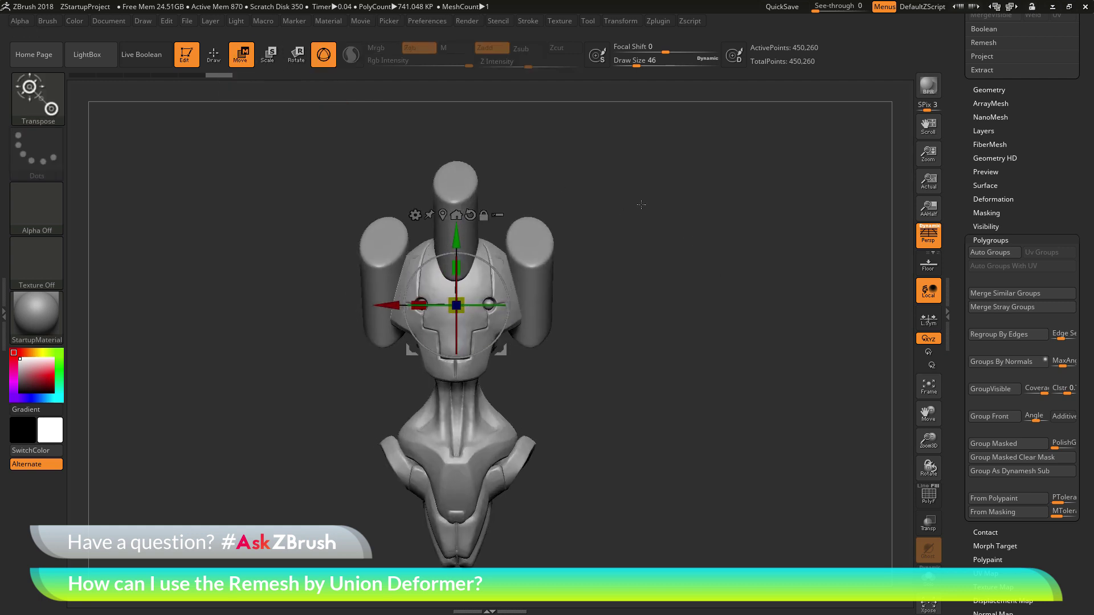
left_click(417, 215)
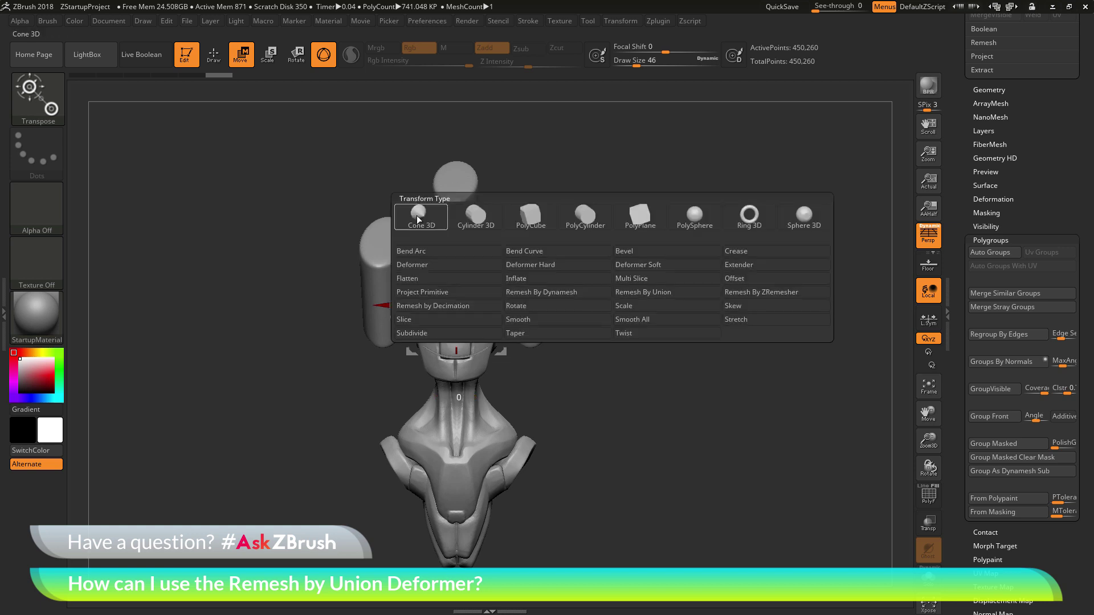
left_click(658, 292)
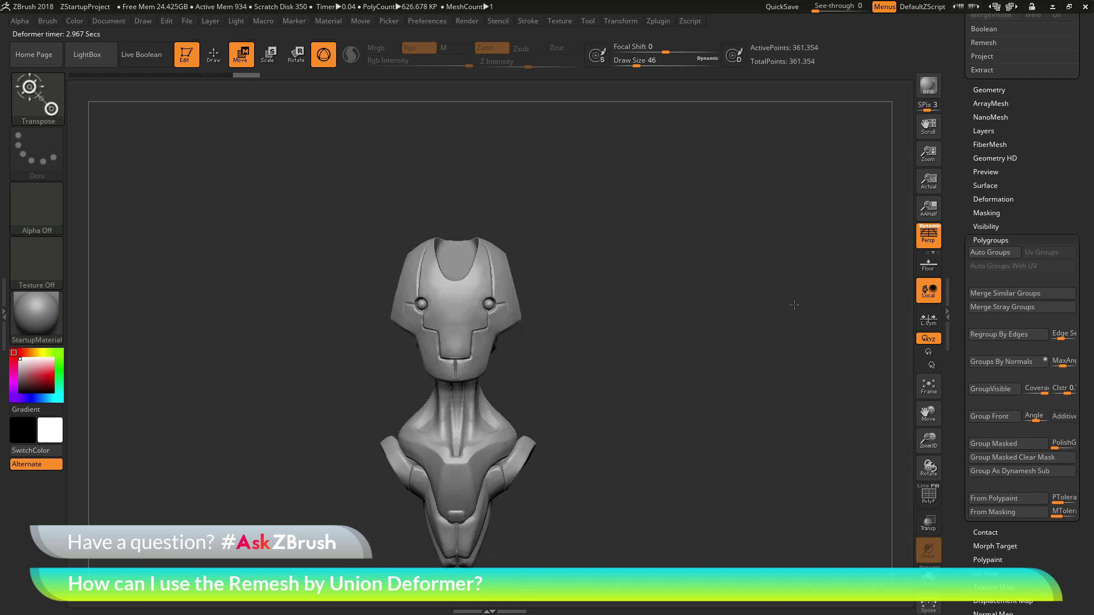
mouse_move(795, 302)
left_mouse_down()
mouse_move(754, 316)
mouse_move(812, 310)
mouse_move(780, 309)
left_mouse_up()
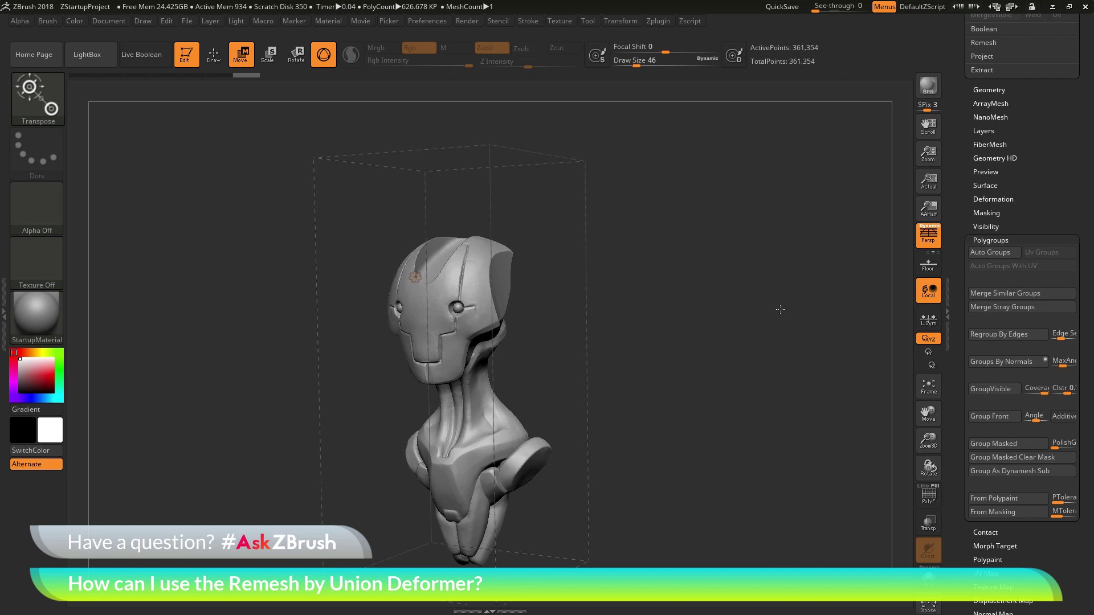
left_click_drag(781, 310, 802, 307)
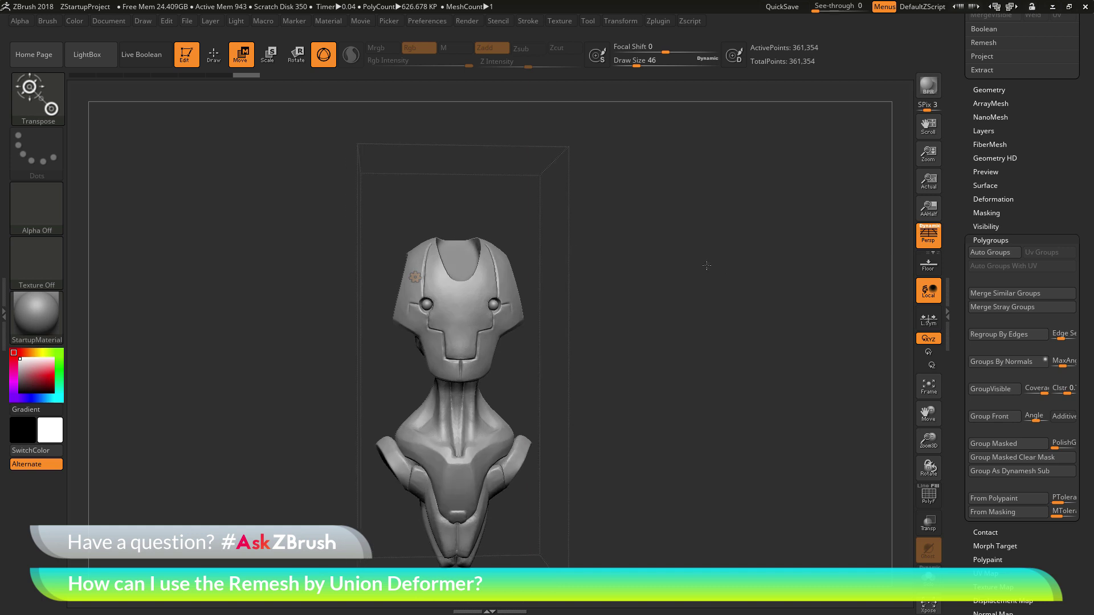
Step: Accept the Remesh By Union deformation, return to Draw mode, and inspect the cuts in the head from several angles
left_click(415, 277)
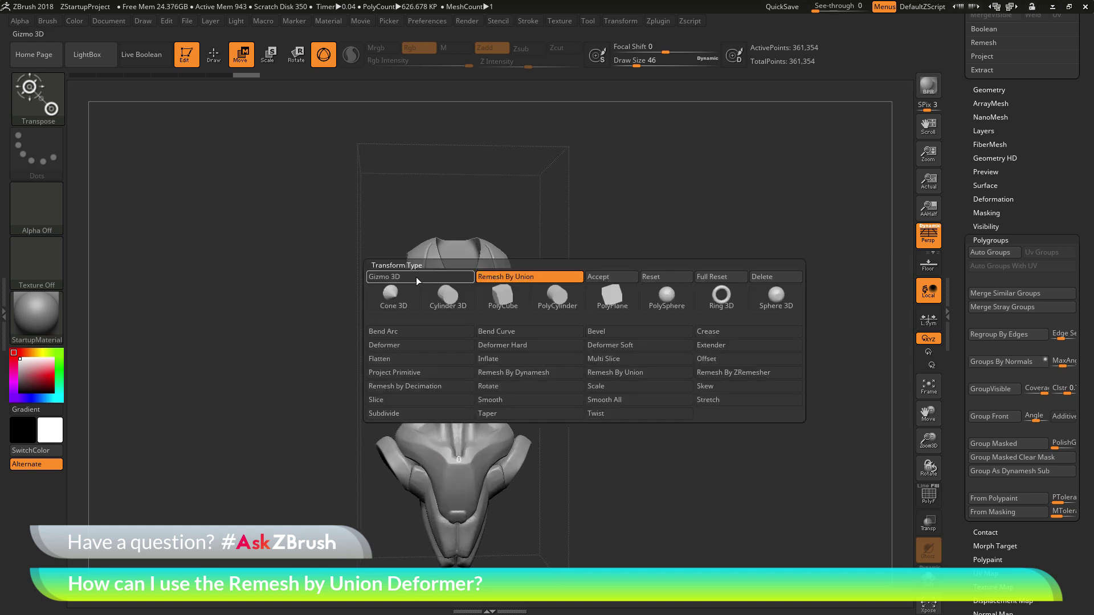
left_click(620, 278)
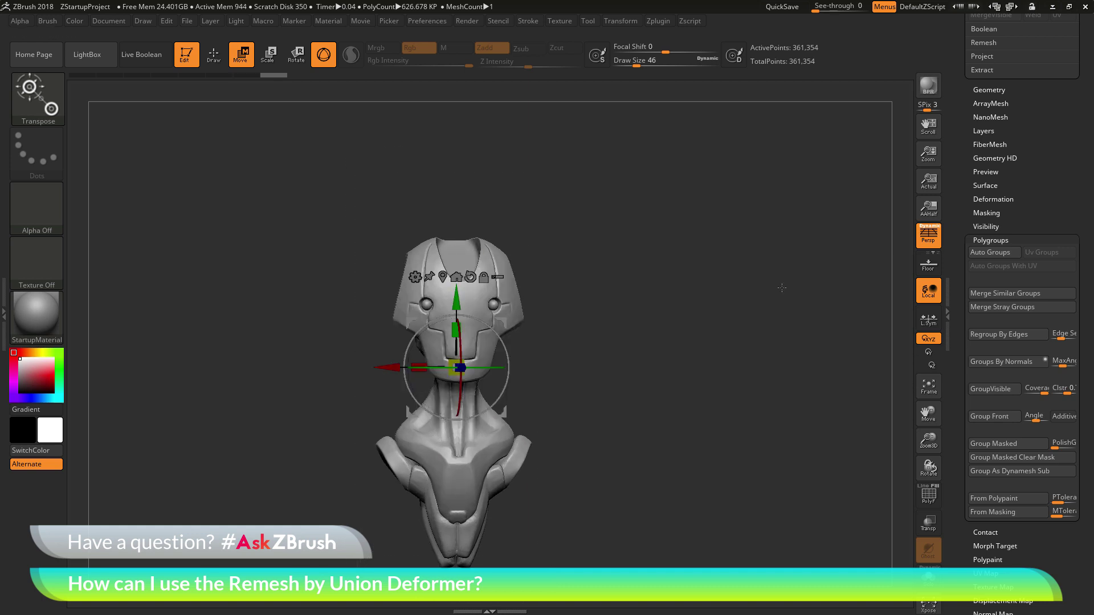
mouse_move(764, 301)
left_mouse_down()
mouse_move(783, 329)
mouse_move(766, 318)
left_mouse_up()
key("q")
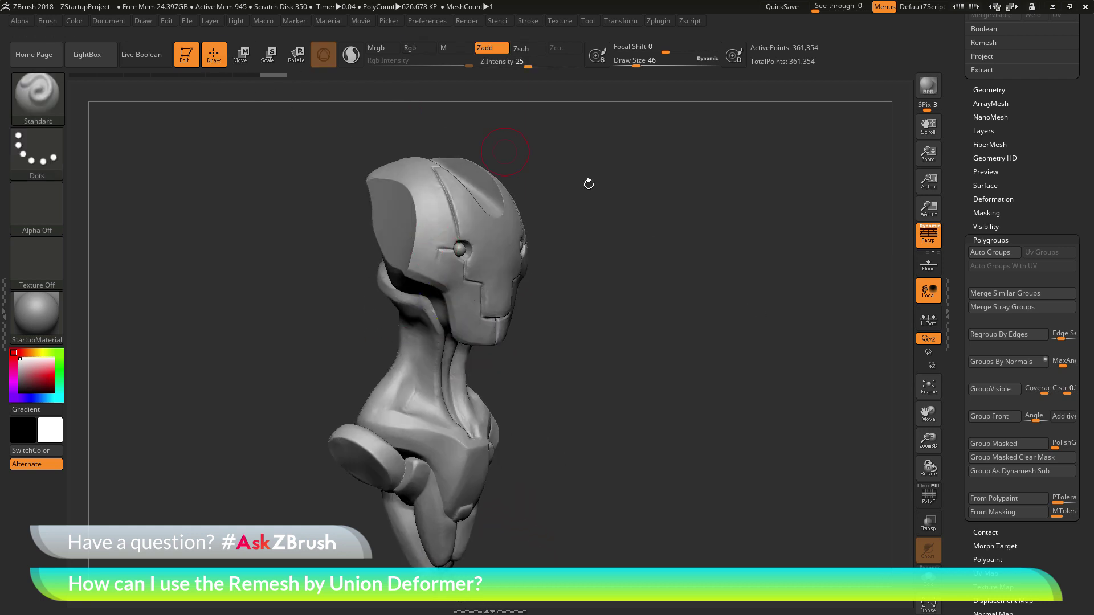
mouse_move(701, 258)
left_mouse_down()
mouse_move(716, 260)
mouse_move(678, 253)
mouse_move(706, 281)
mouse_move(699, 274)
left_mouse_up()
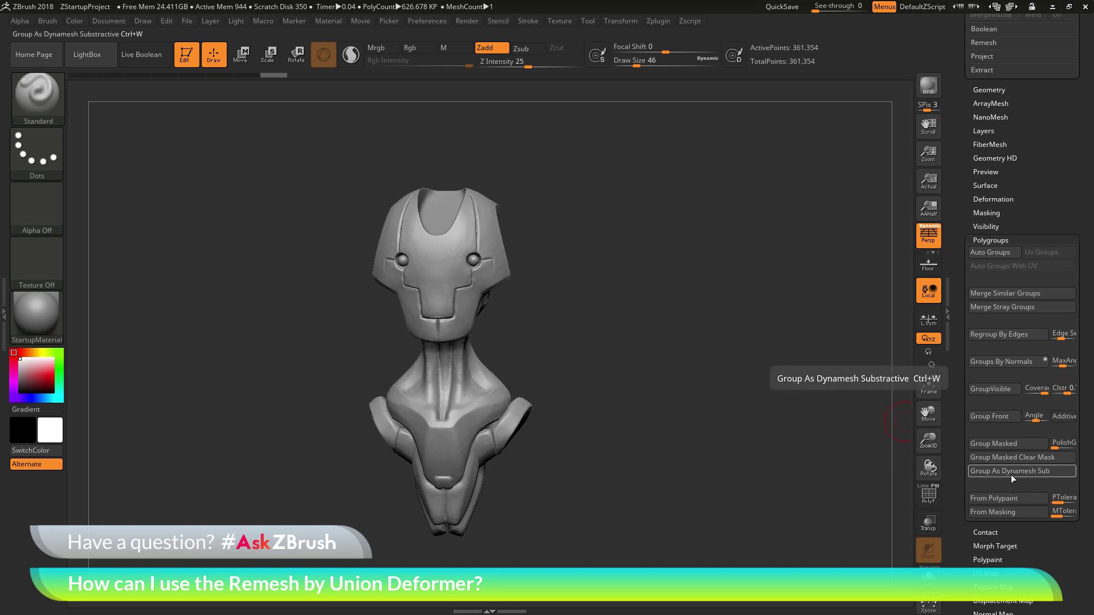
left_click_drag(726, 356, 767, 328)
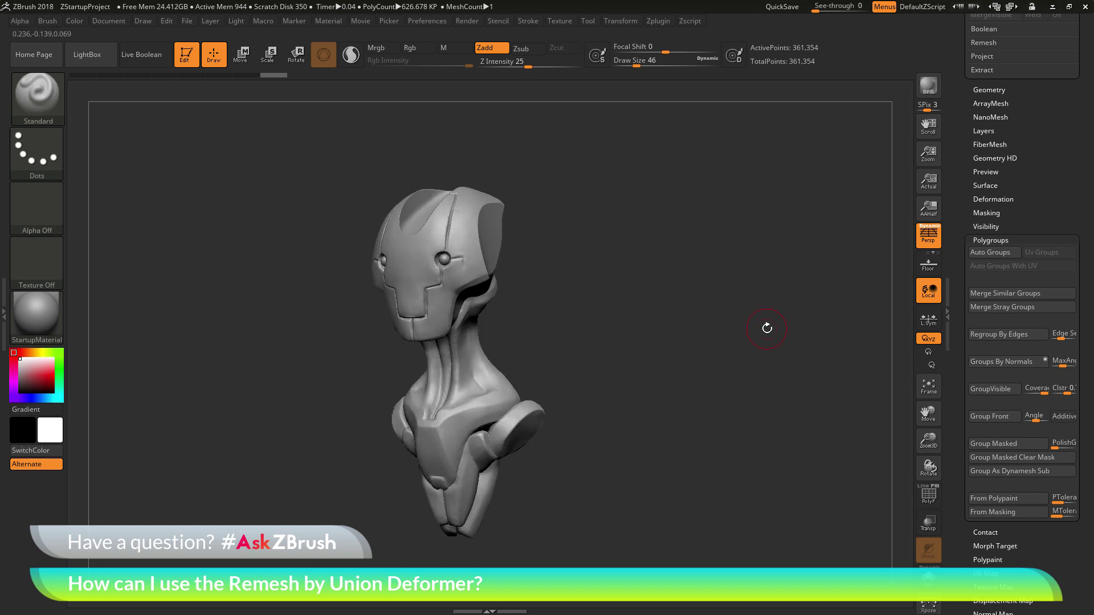